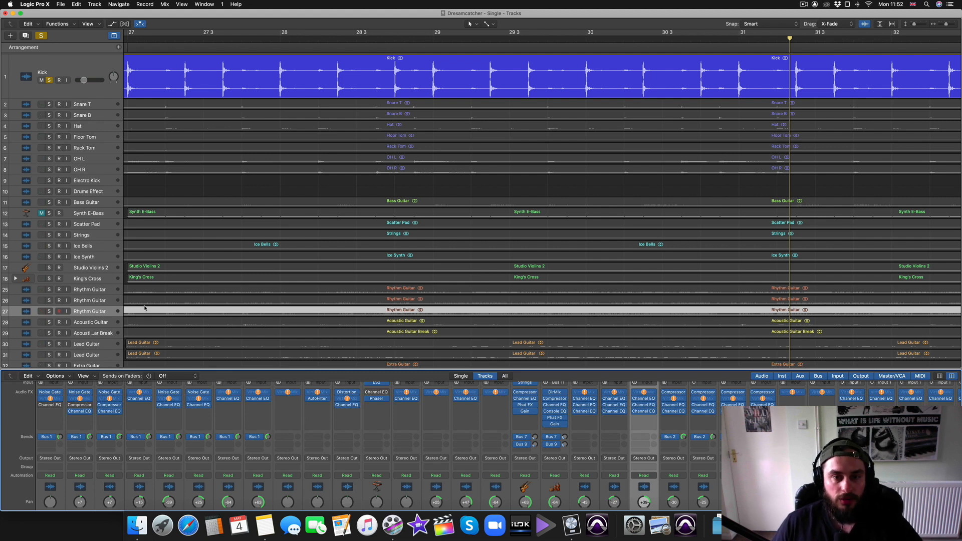
# - Play the soloed Kick track from around bar 28 and raise its channel volume to -0.1 dB
pyautogui.click(272, 39)
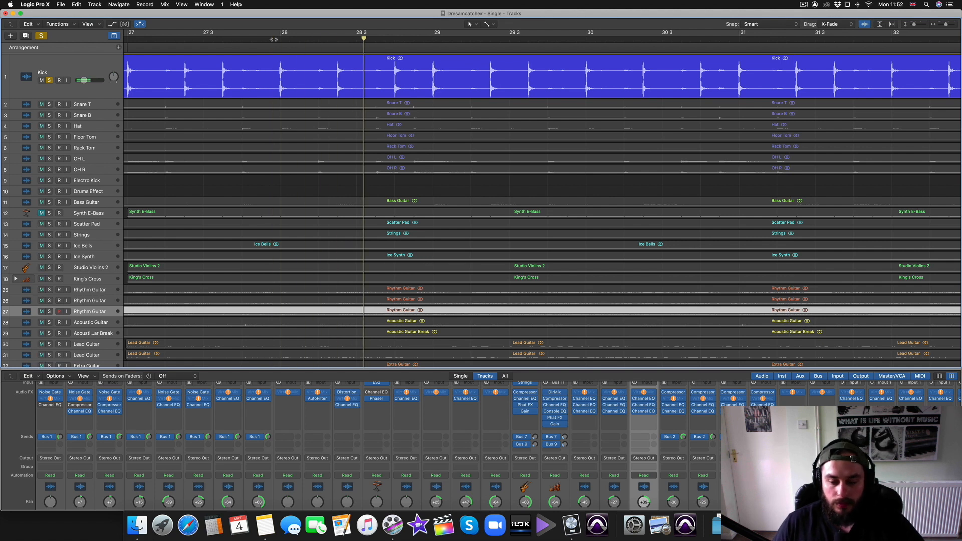
pyautogui.scroll(-5, 544, 451)
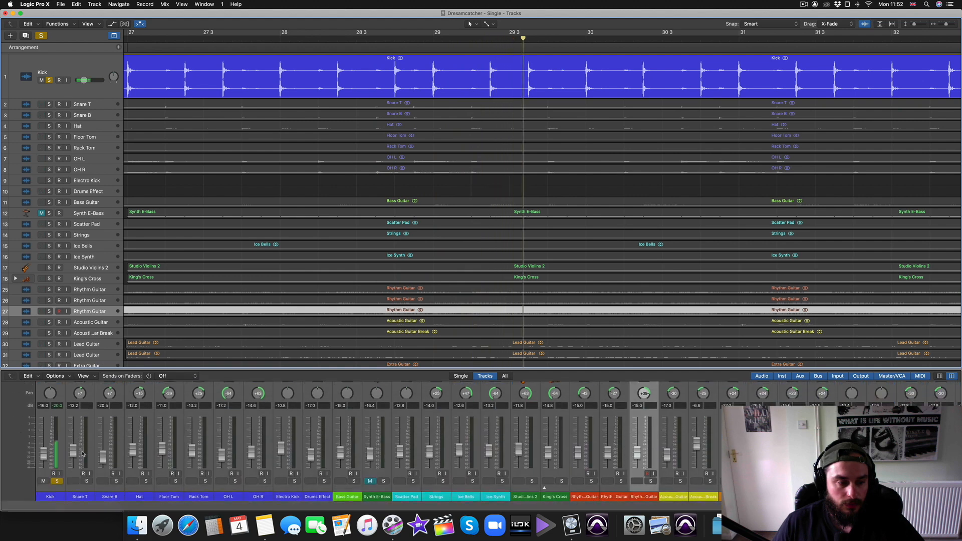
pyautogui.keyDown('alt'); pyautogui.click(50, 461); pyautogui.keyUp('alt')
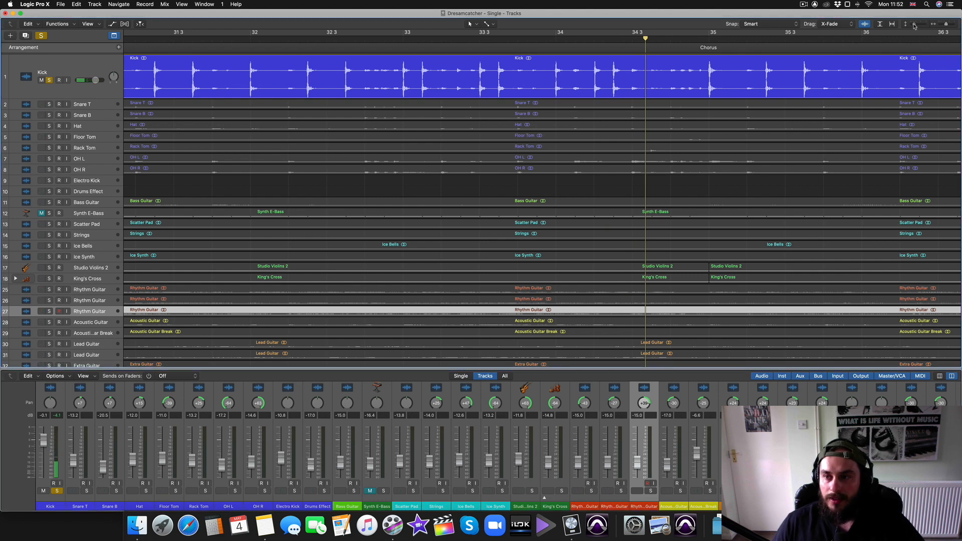
# - Set a cycle range from bar 30 to bar 34 for looping the Kick
pyautogui.click(944, 25)
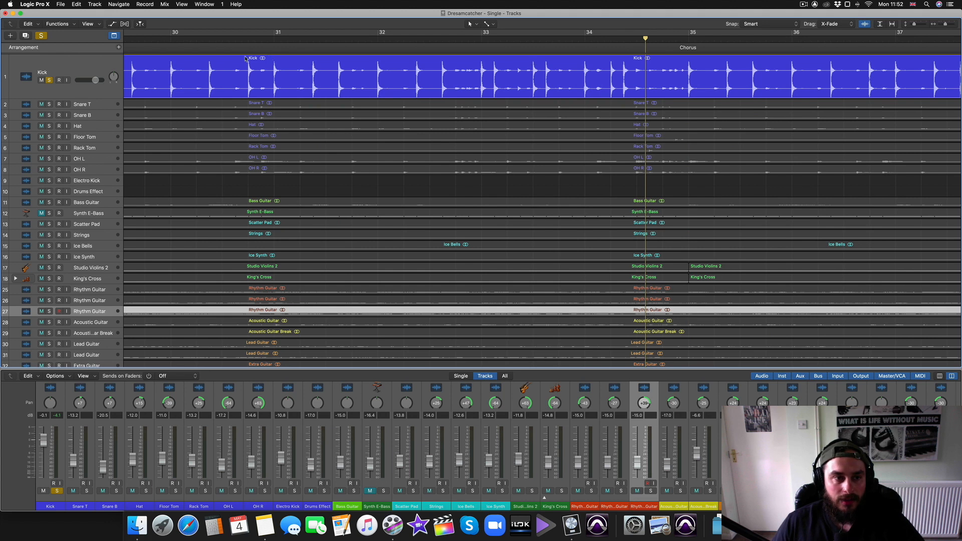
pyautogui.moveTo(171, 33); pyautogui.dragTo(585, 33)
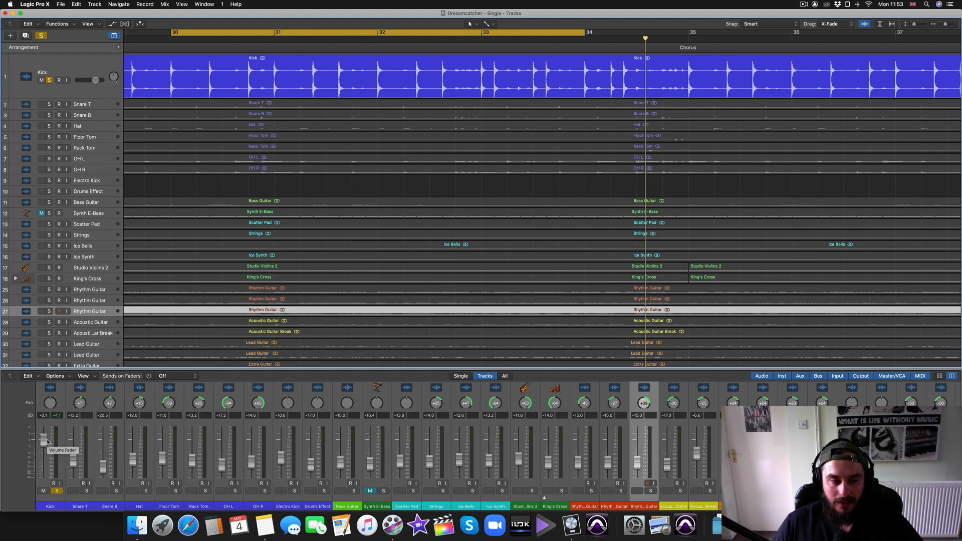
# - Add a Compressor after the Channel EQ on the Kick channel and move its window clear of the Kick waveform
pyautogui.scroll(5, 51, 428)
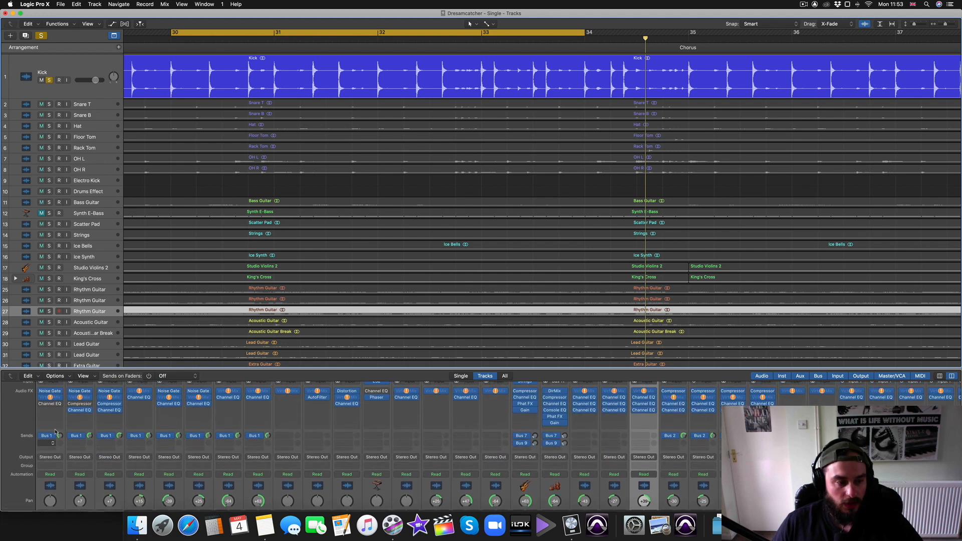
pyautogui.click(48, 424)
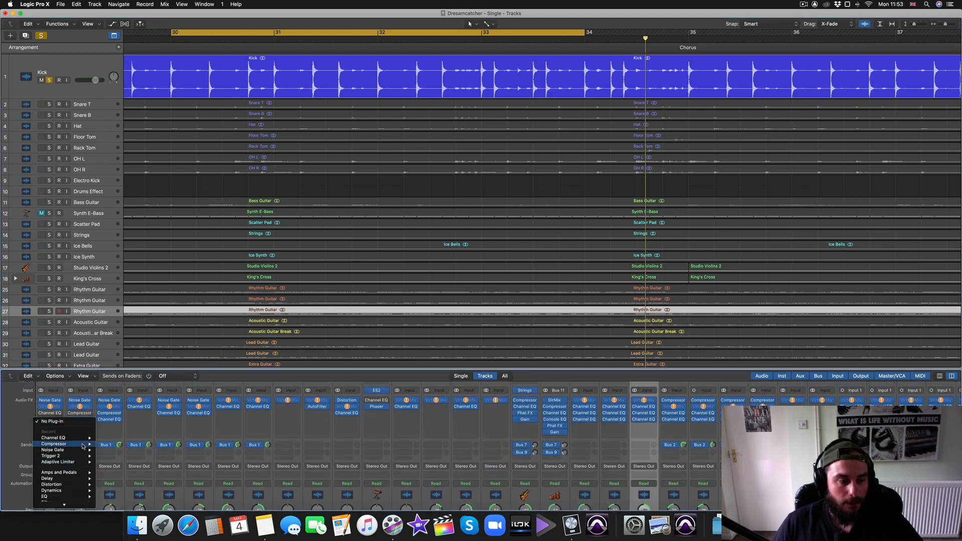
pyautogui.click(119, 445)
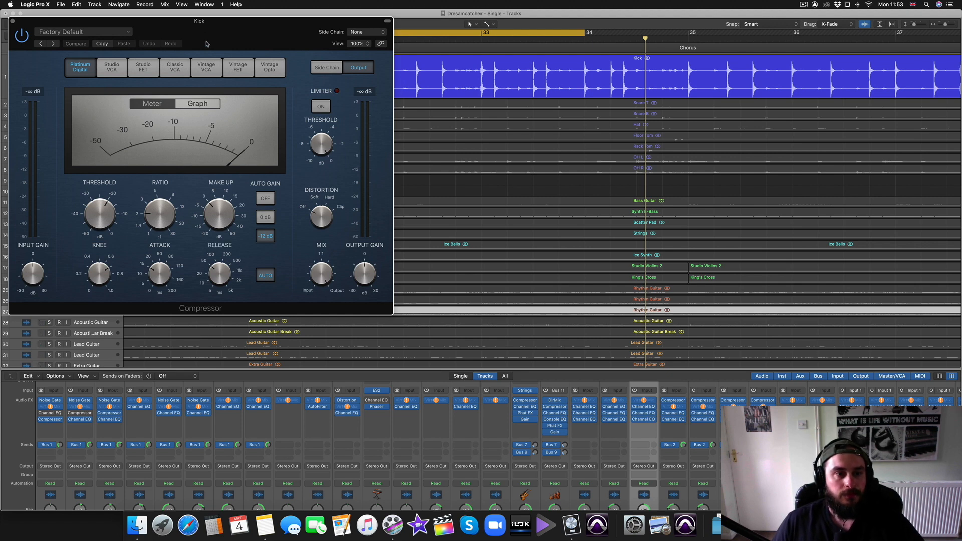
pyautogui.moveTo(206, 43); pyautogui.dragTo(422, 109)
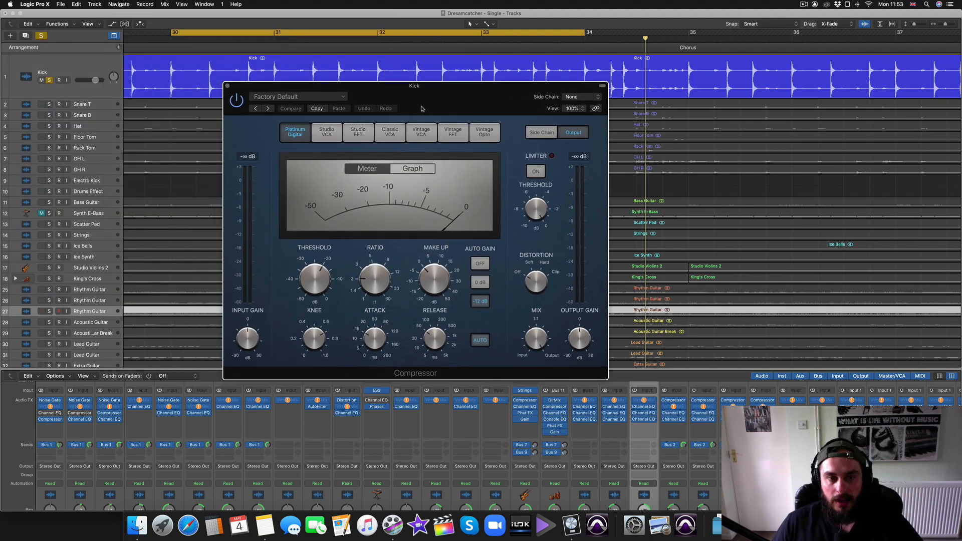
# - Switch the Kick compressor to the Studio VCA model and move its window clear of the Kick track
pyautogui.moveTo(357, 284)
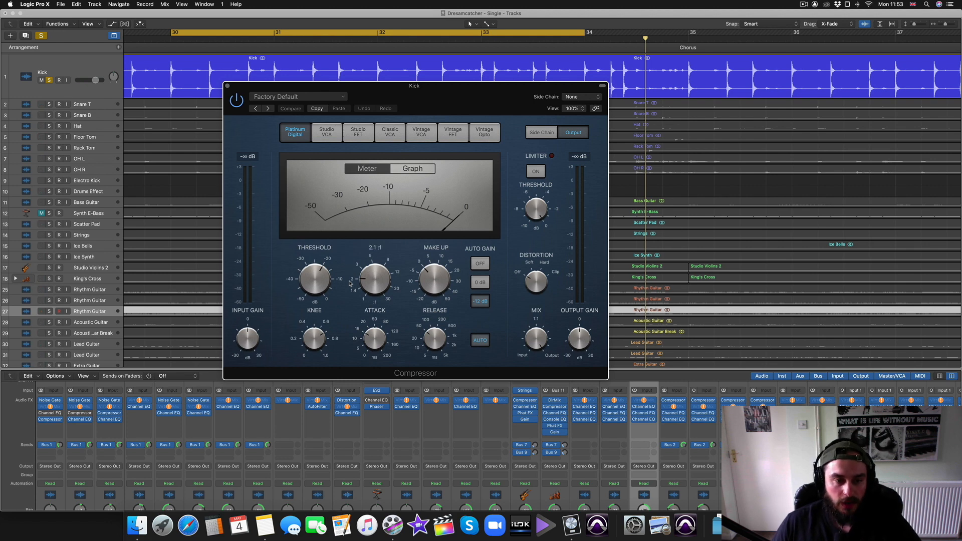
pyautogui.moveTo(318, 281)
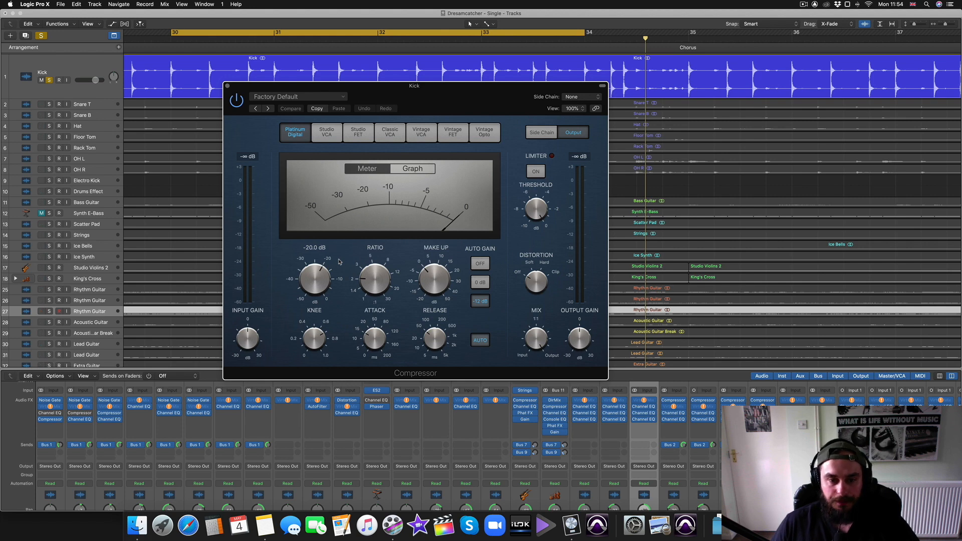
pyautogui.moveTo(447, 270)
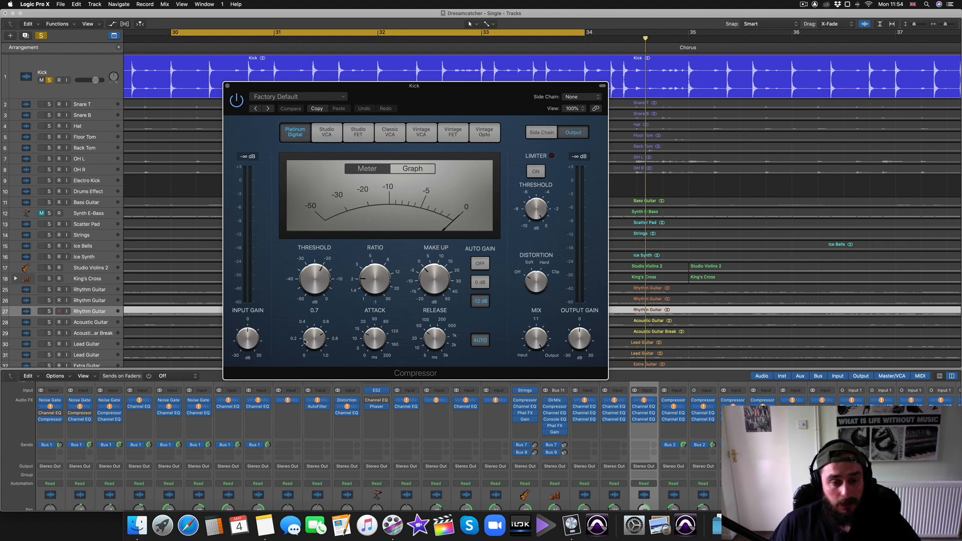
pyautogui.moveTo(399, 342)
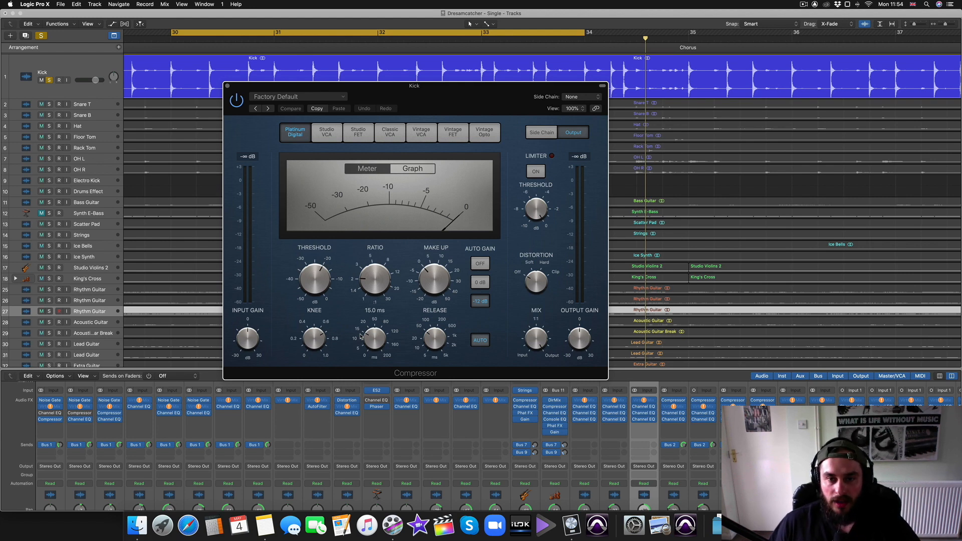
pyautogui.moveTo(440, 329)
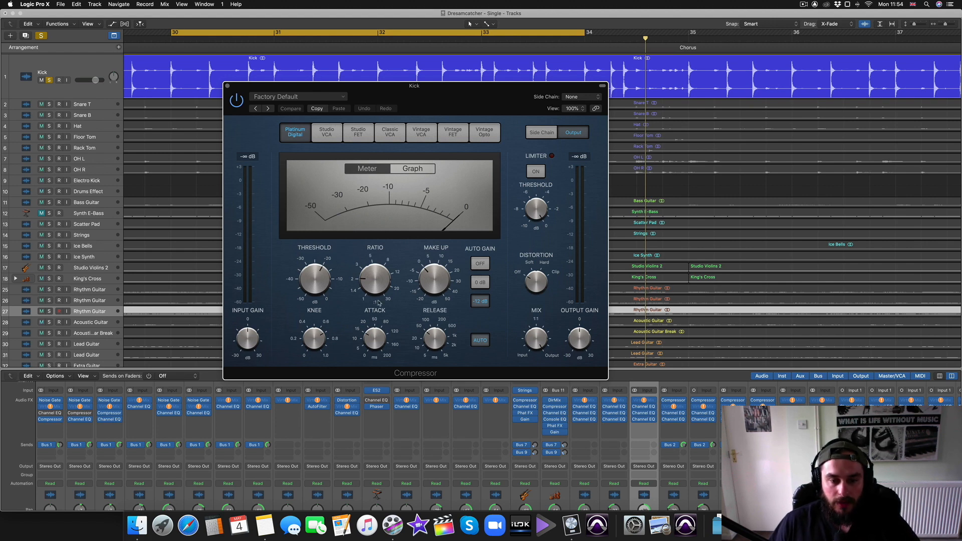
pyautogui.moveTo(364, 295)
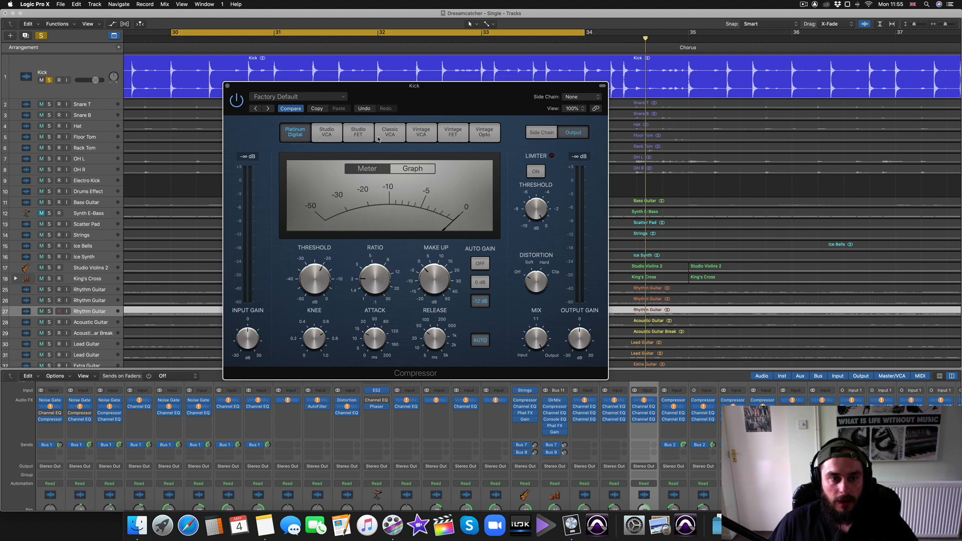
pyautogui.click(332, 140)
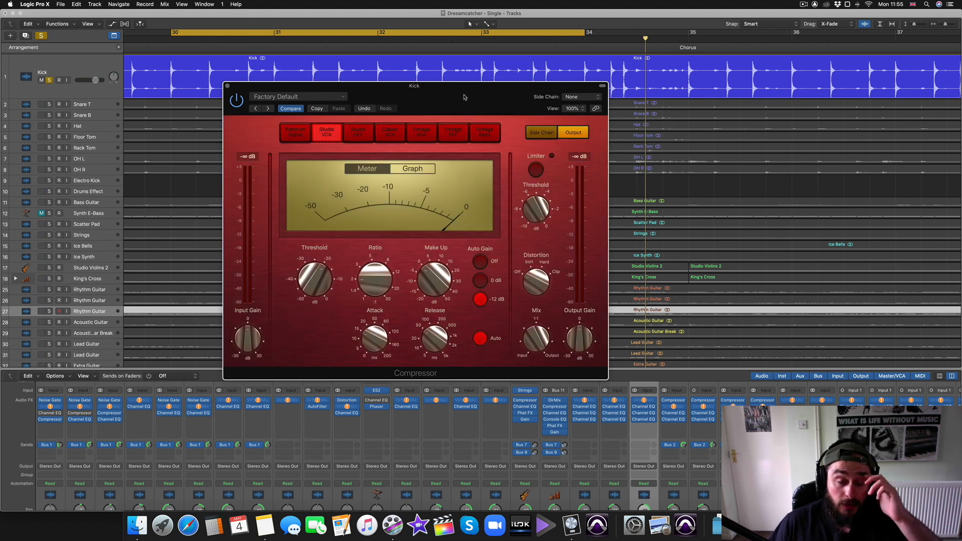
pyautogui.moveTo(456, 97); pyautogui.dragTo(535, 143)
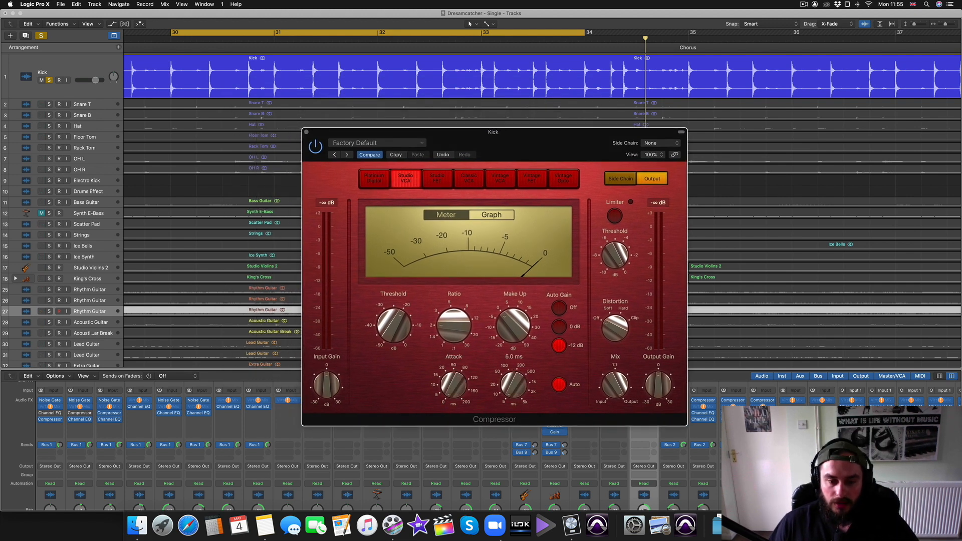
# - Play the Kick loop and set the compressor's threshold to -31.5 dB and ratio to 3.1:1
pyautogui.moveTo(406, 331)
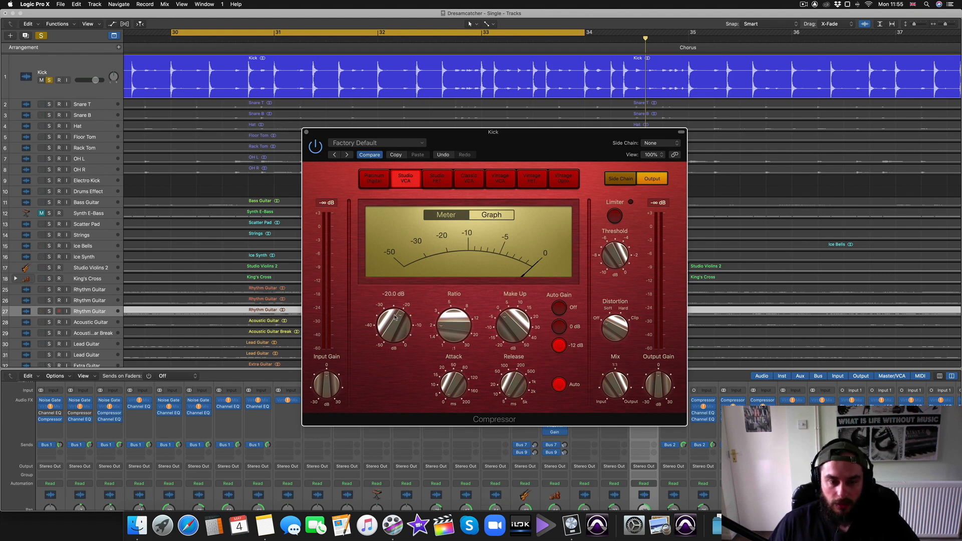
pyautogui.moveTo(449, 323)
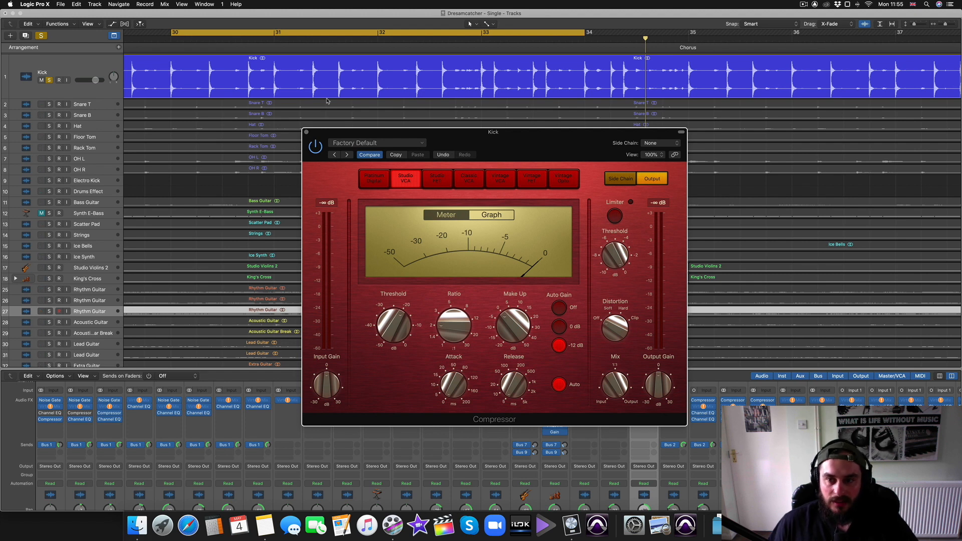
pyautogui.hscroll(5, 434, 100)
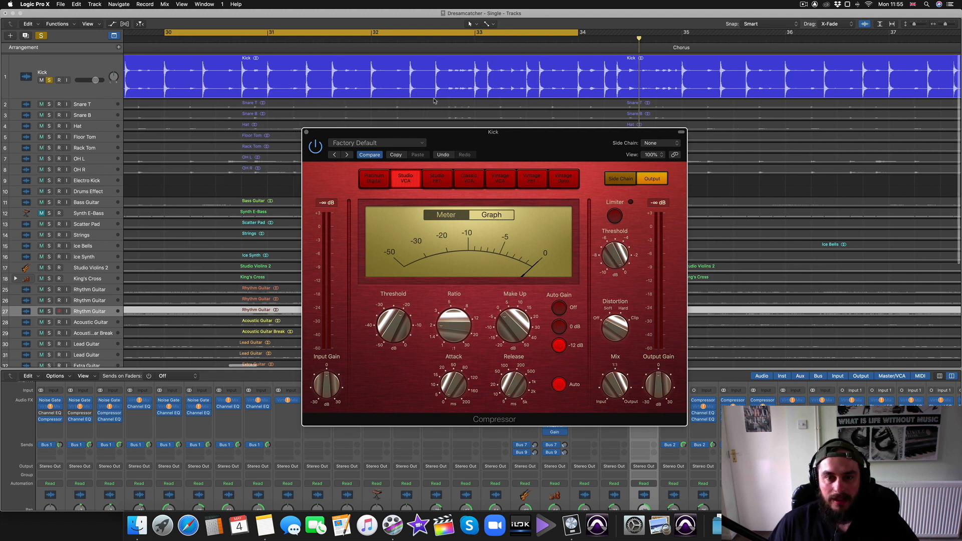
pyautogui.hscroll(5, 576, 70)
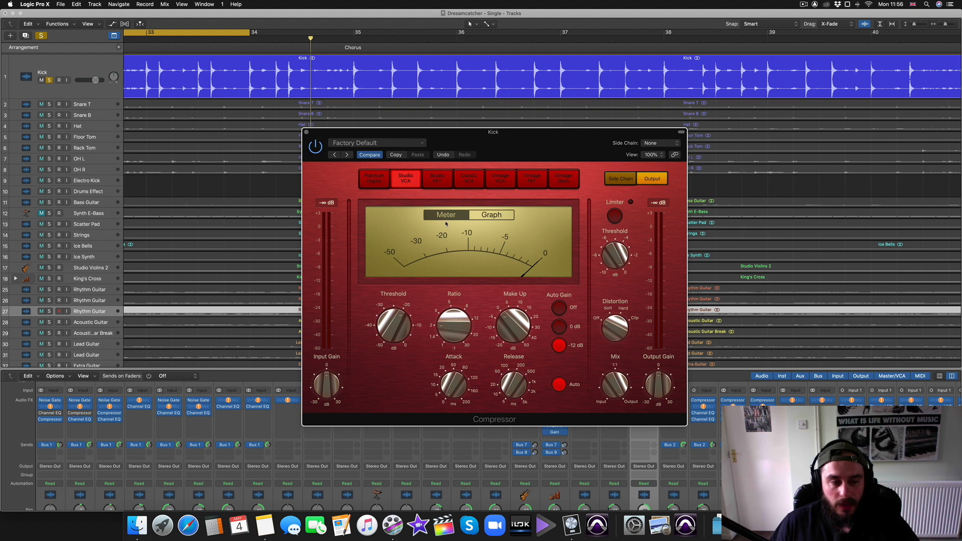
pyautogui.hscroll(-10, 244, 217)
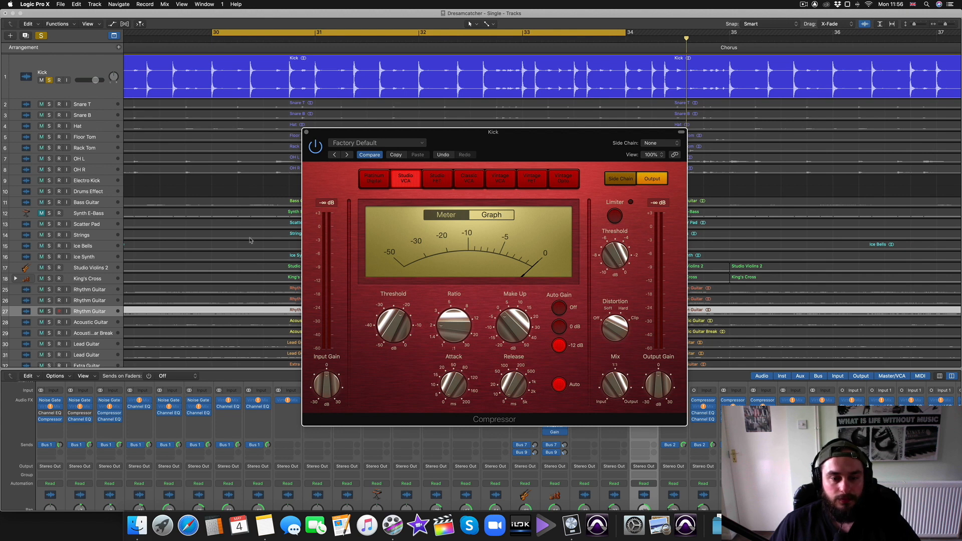
pyautogui.press('space')
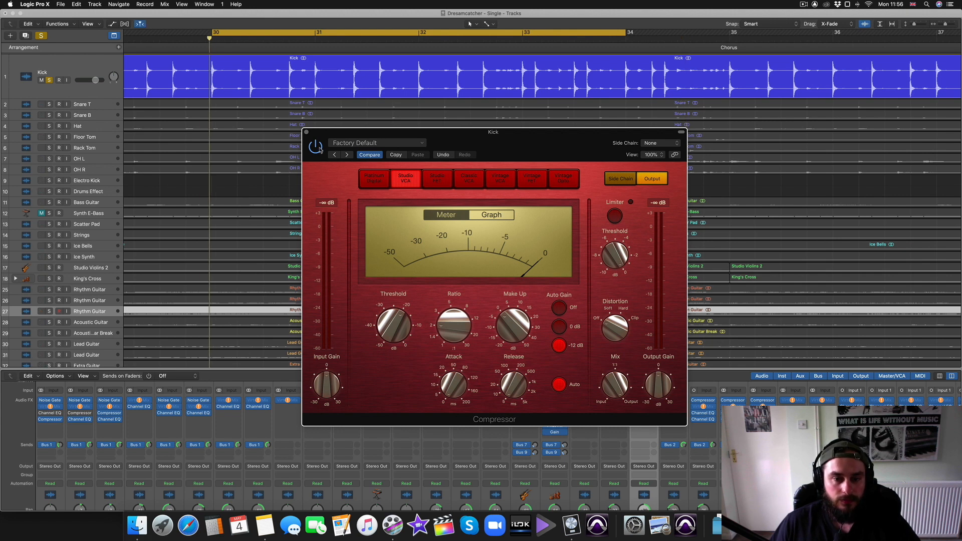
pyautogui.moveTo(394, 325); pyautogui.dragTo(387, 351)
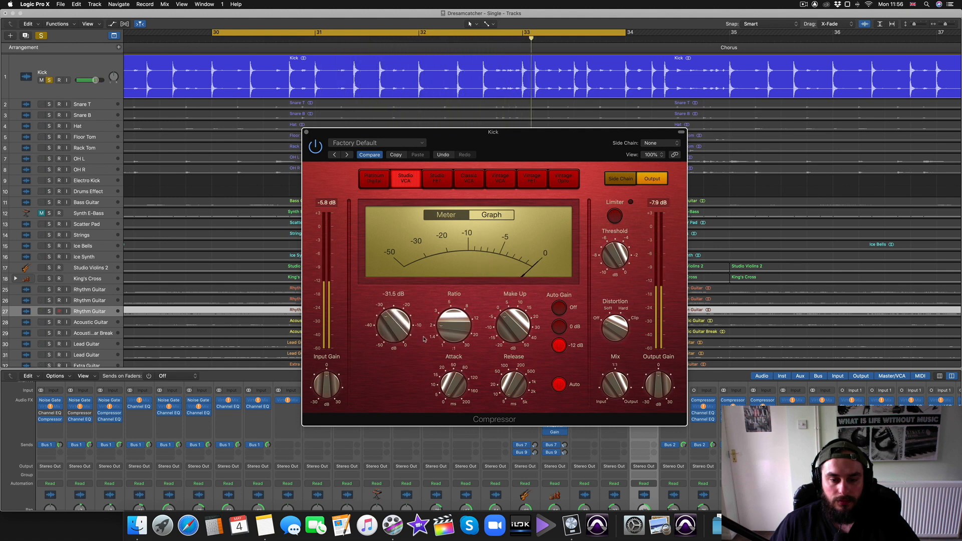
pyautogui.moveTo(448, 333); pyautogui.dragTo(447, 320)
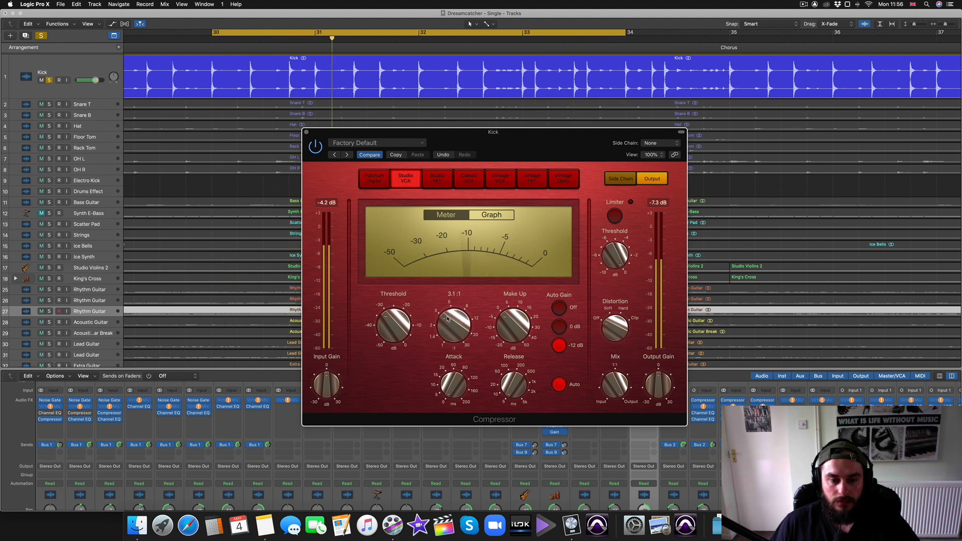
# - Check the Kick channel's fader and level meter in the mixer during playback, and stop playback
pyautogui.scroll(-5, 204, 450)
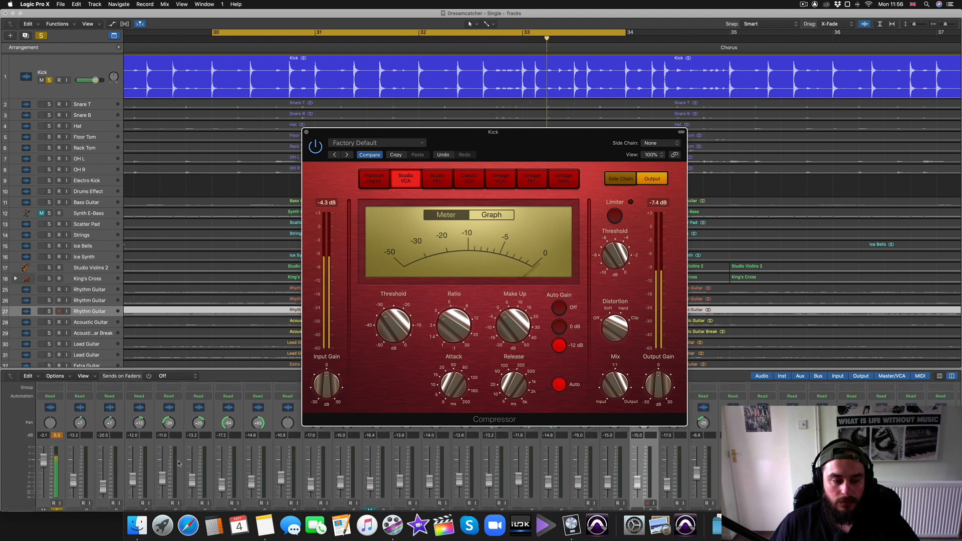
pyautogui.scroll(4, 179, 464)
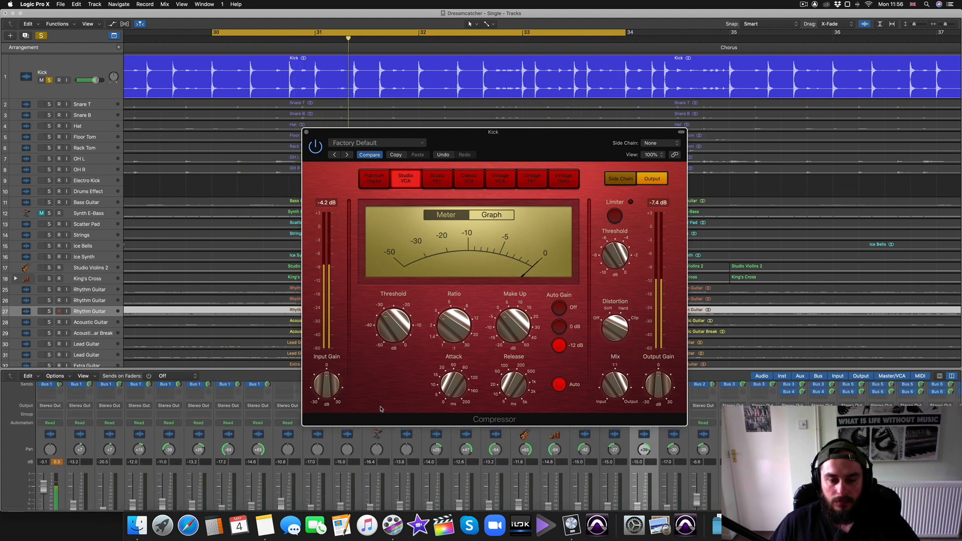
pyautogui.moveTo(449, 326)
pyautogui.press('space')
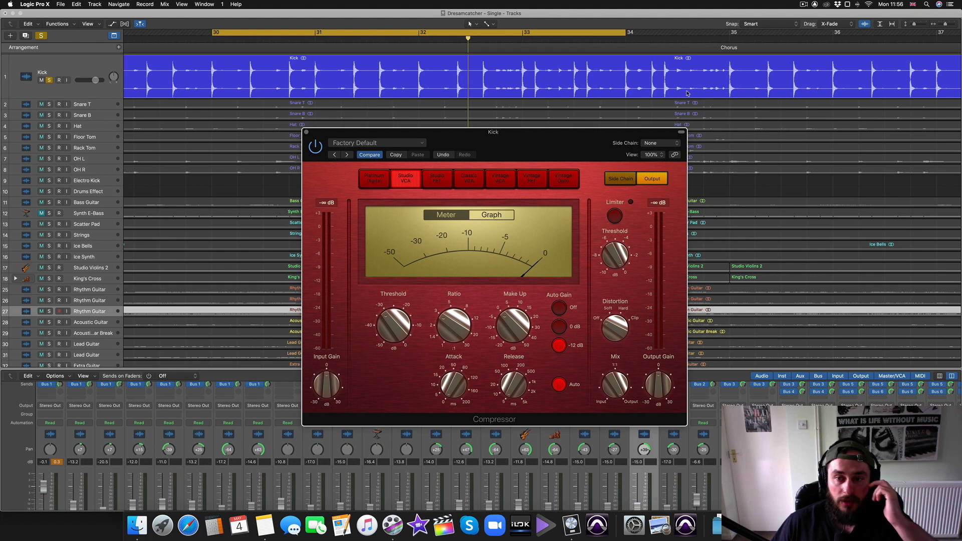
pyautogui.moveTo(506, 317)
pyautogui.scroll(-3, 201, 451)
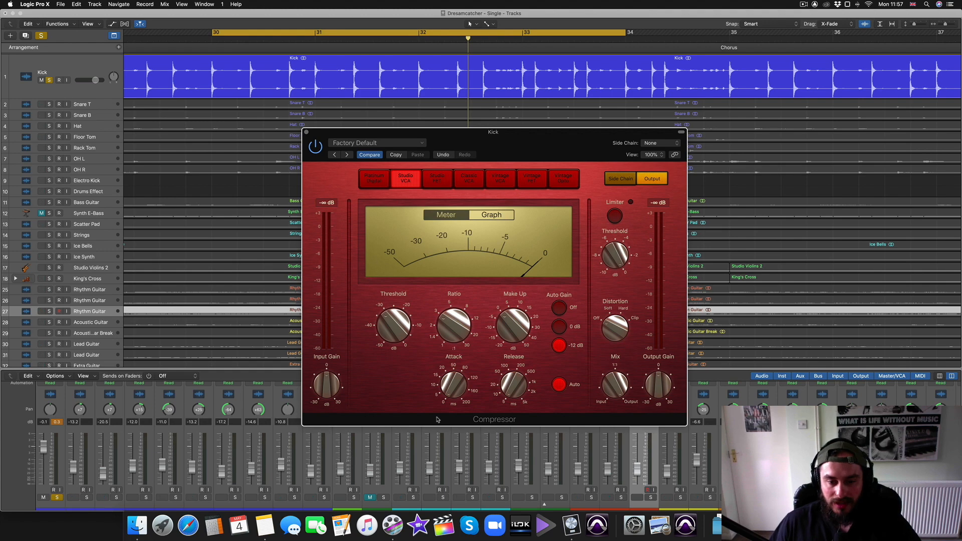
# - Set the Kick compressor's attack to 0.0 ms and play the Kick loop
pyautogui.moveTo(463, 392)
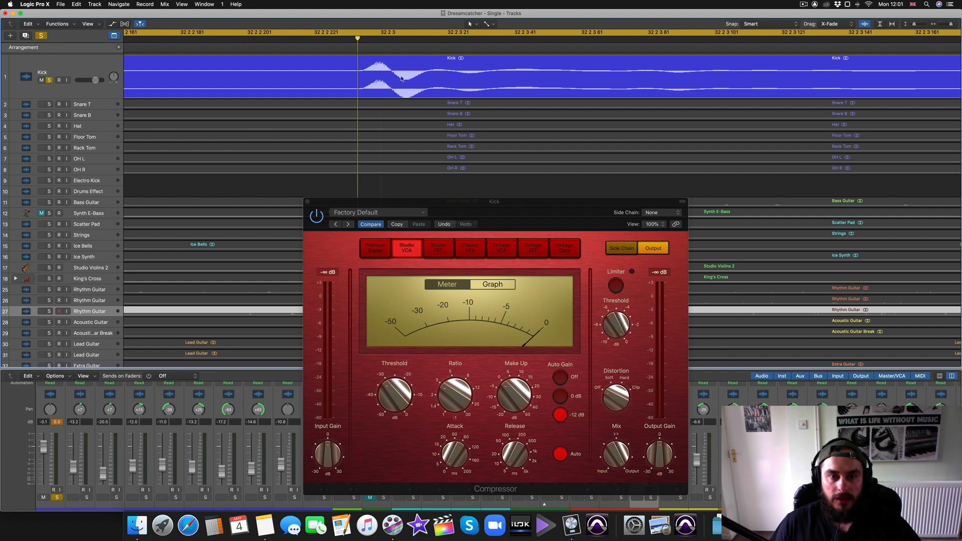
pyautogui.moveTo(452, 466)
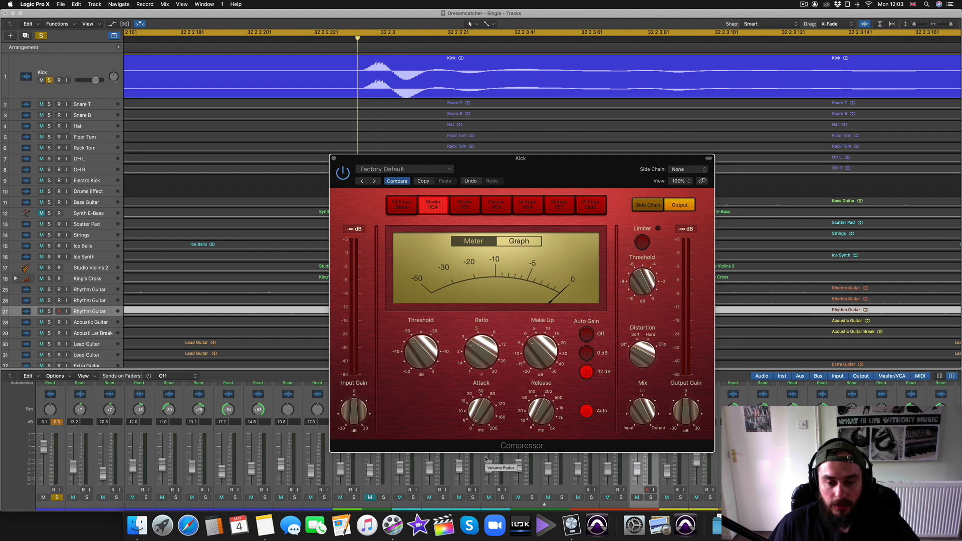
pyautogui.moveTo(488, 413)
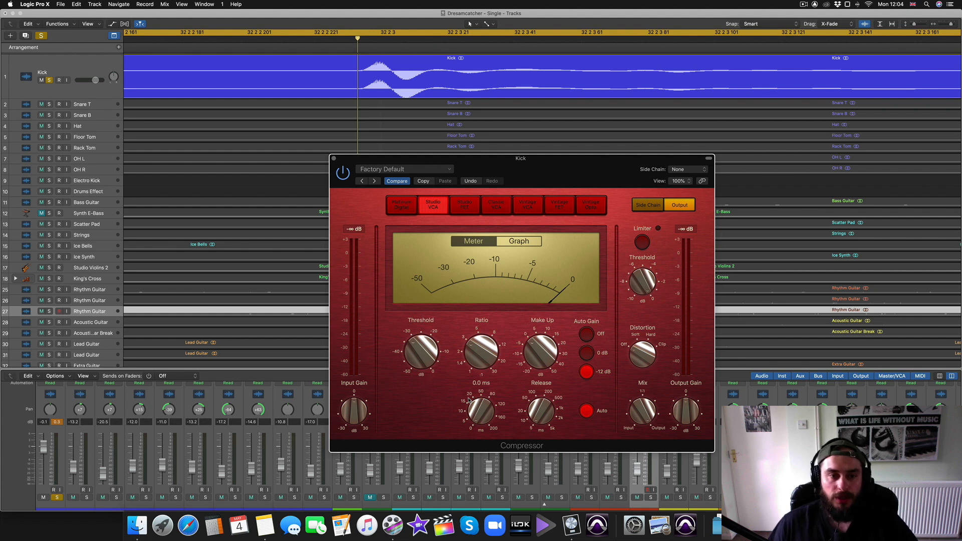
pyautogui.scroll(-10, 512, 132)
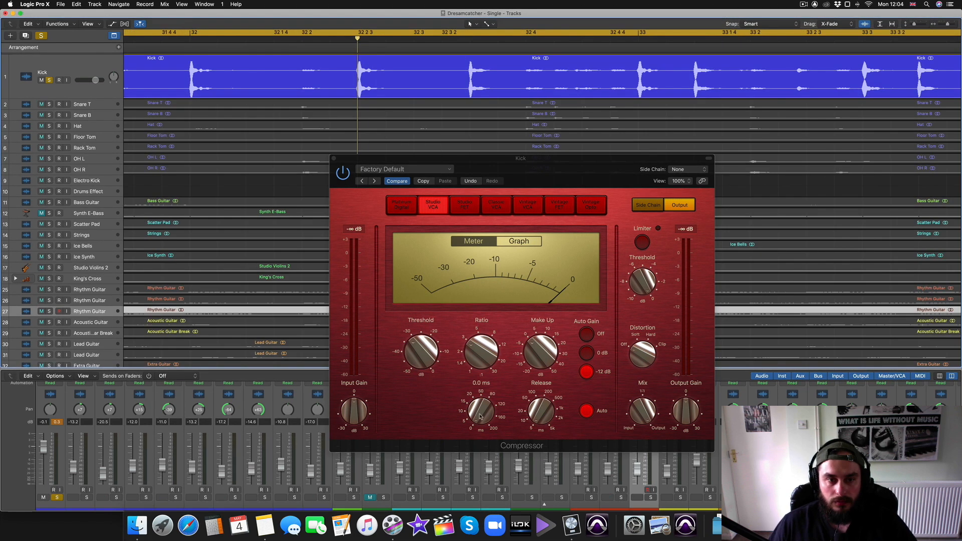
pyautogui.press('space')
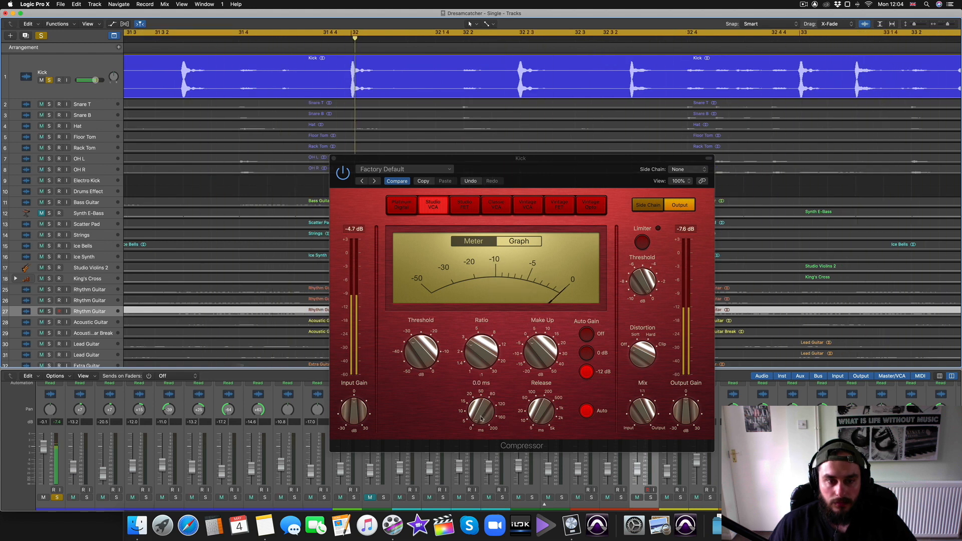
pyautogui.moveTo(481, 418)
pyautogui.mouseDown()
pyautogui.moveTo(476, 374)
pyautogui.moveTo(474, 430)
pyautogui.mouseUp()
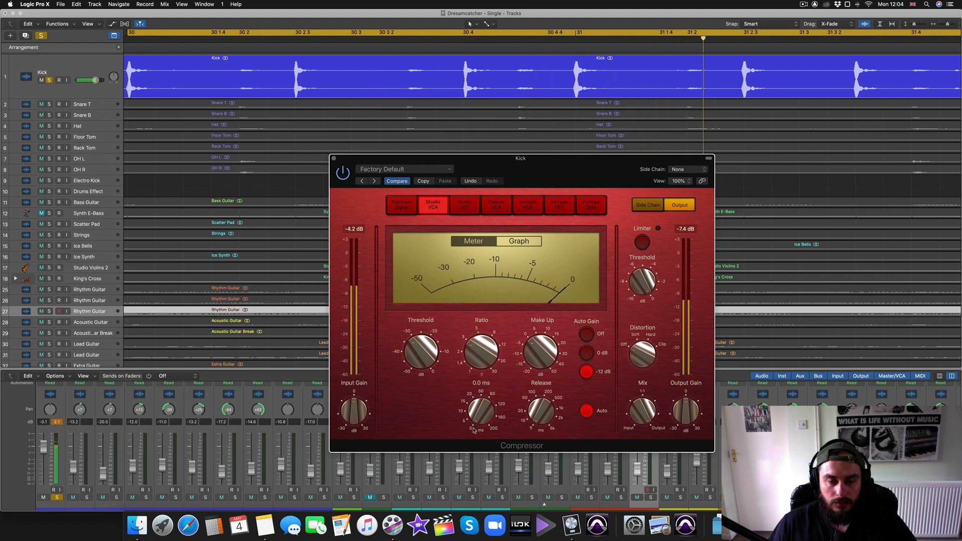
# - Set the Kick compressor's attack to 53.0 ms and close the compressor window
pyautogui.moveTo(474, 430); pyautogui.dragTo(468, 380)
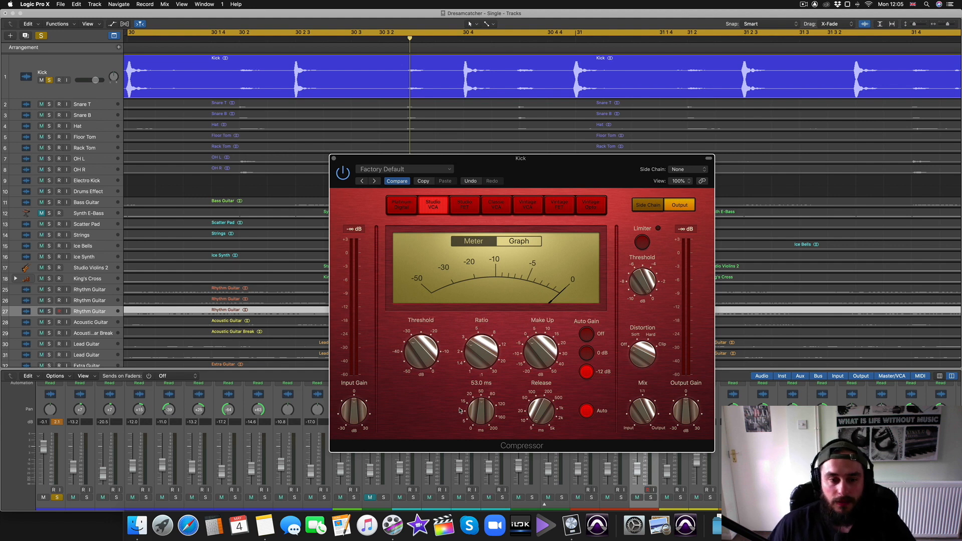
pyautogui.click(335, 160)
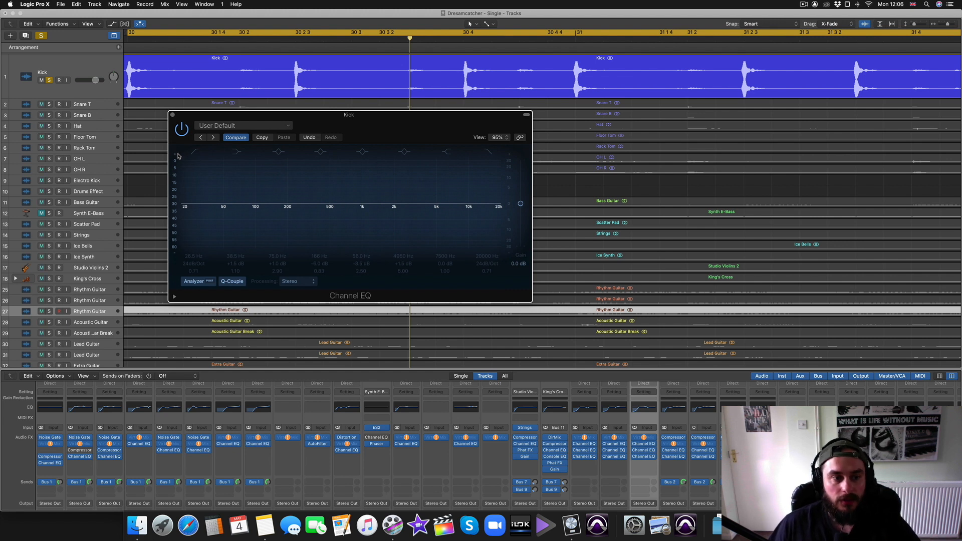
# - Try a low cut at about 40 Hz and a high cut at about 11400 Hz in the Kick's Channel EQ, and switch both off
pyautogui.click(195, 152)
pyautogui.moveTo(195, 217); pyautogui.dragTo(217, 216)
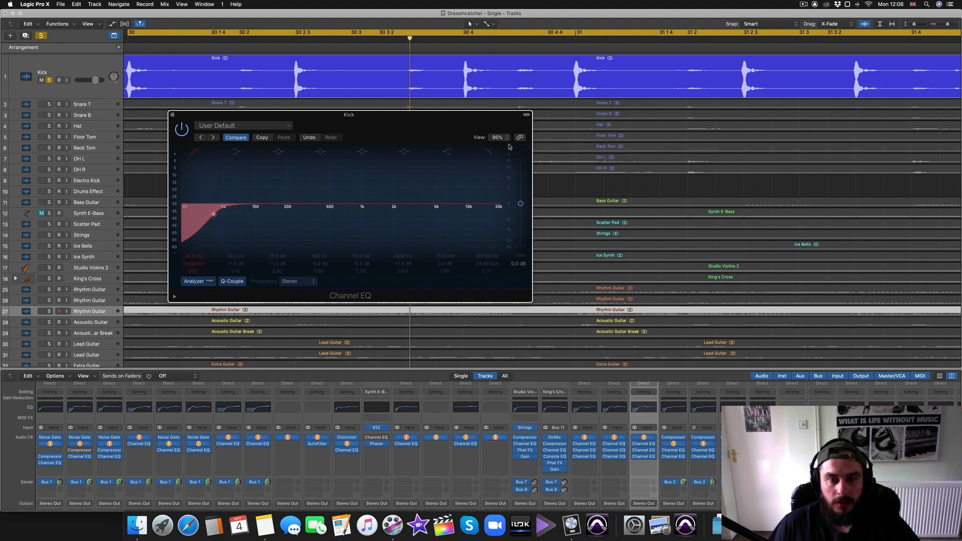
pyautogui.click(488, 151)
pyautogui.moveTo(500, 215); pyautogui.dragTo(472, 215)
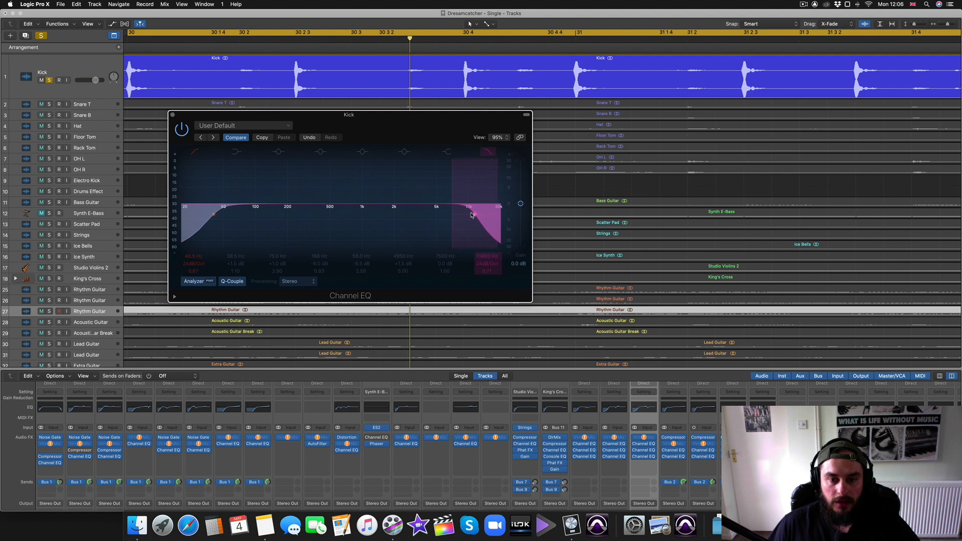
pyautogui.click(489, 152)
pyautogui.click(195, 151)
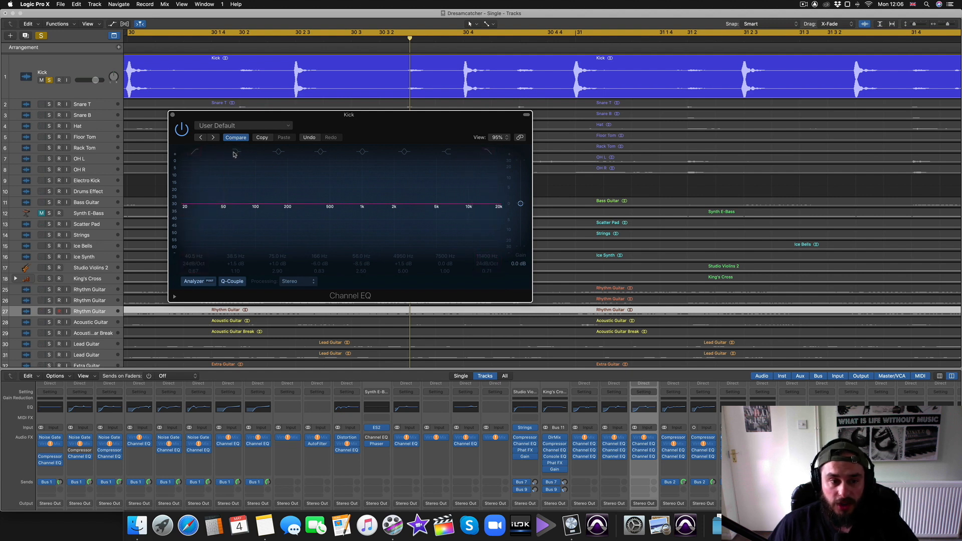
# - Try the Kick EQ's low shelf at about 106 Hz and high shelf at about 5800 Hz, and switch both off
pyautogui.click(235, 152)
pyautogui.moveTo(210, 202); pyautogui.dragTo(253, 198)
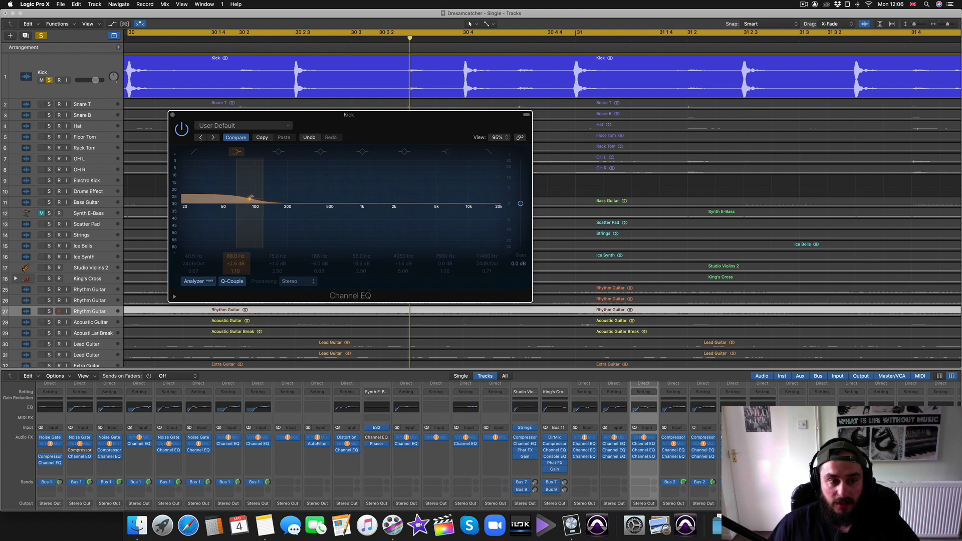
pyautogui.moveTo(251, 200)
pyautogui.mouseDown()
pyautogui.moveTo(255, 178)
pyautogui.moveTo(259, 236)
pyautogui.moveTo(260, 204)
pyautogui.mouseUp()
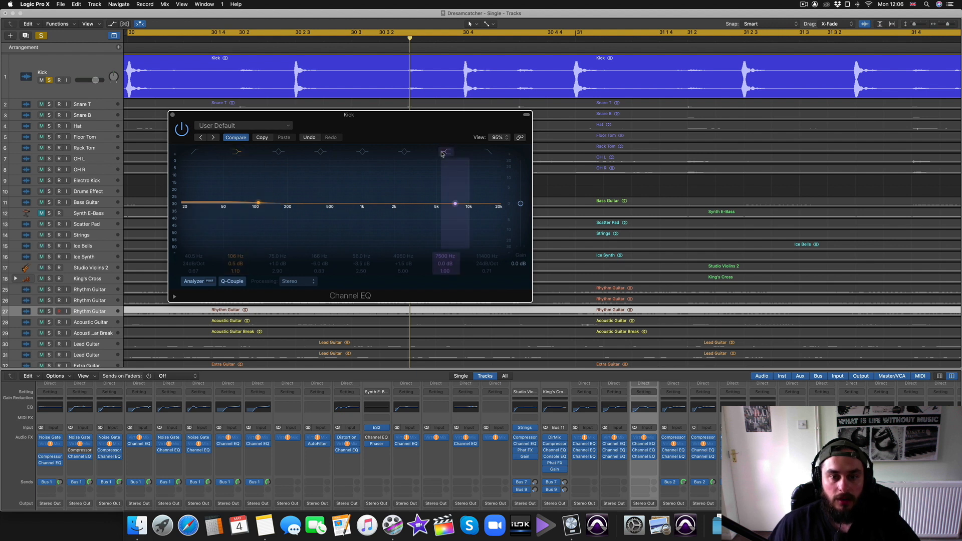
pyautogui.moveTo(455, 205)
pyautogui.mouseDown()
pyautogui.moveTo(441, 193)
pyautogui.moveTo(440, 215)
pyautogui.moveTo(444, 203)
pyautogui.mouseUp()
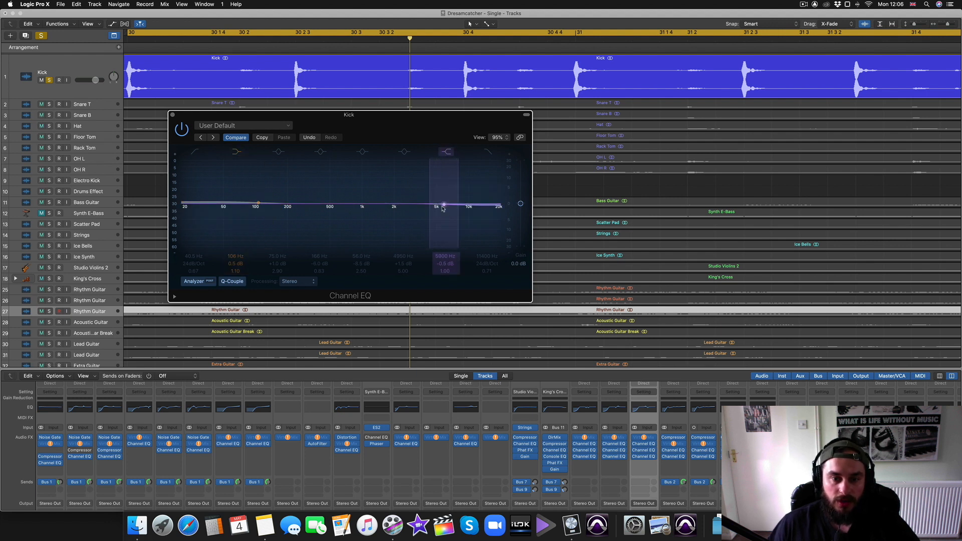
pyautogui.click(447, 153)
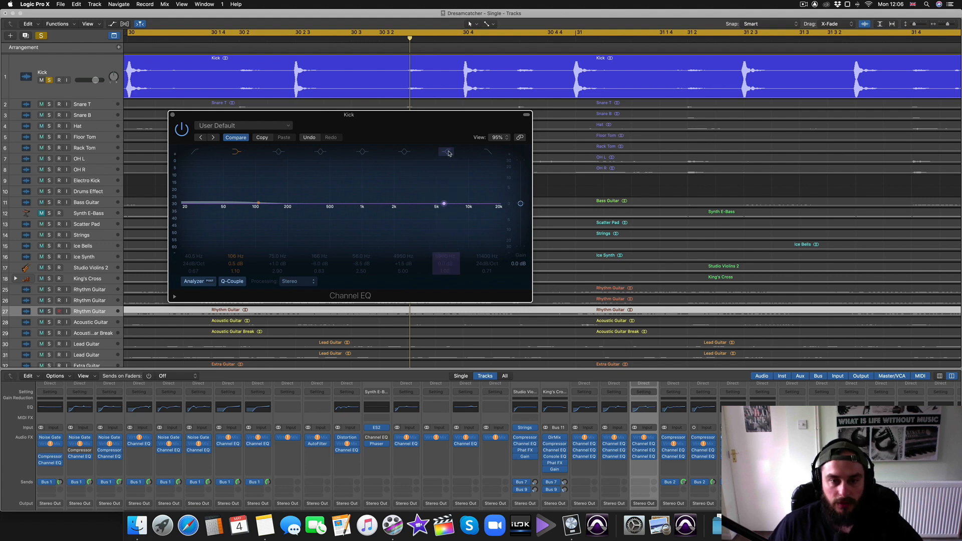
pyautogui.click(236, 152)
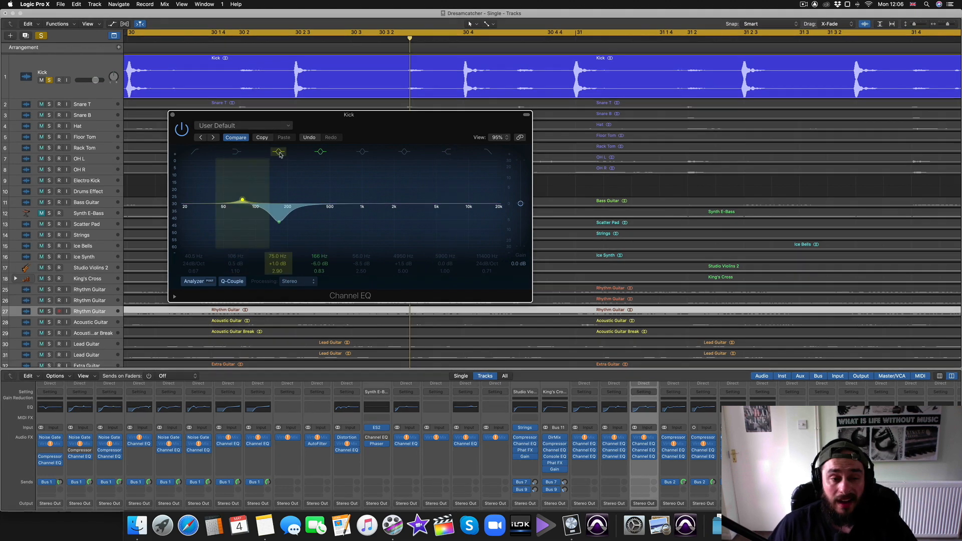
# - Enable the bell bands of the Kick's Channel EQ from the 75 Hz band through the 4950 Hz band
pyautogui.click(280, 152)
pyautogui.click(279, 152)
pyautogui.click(362, 152)
pyautogui.click(404, 152)
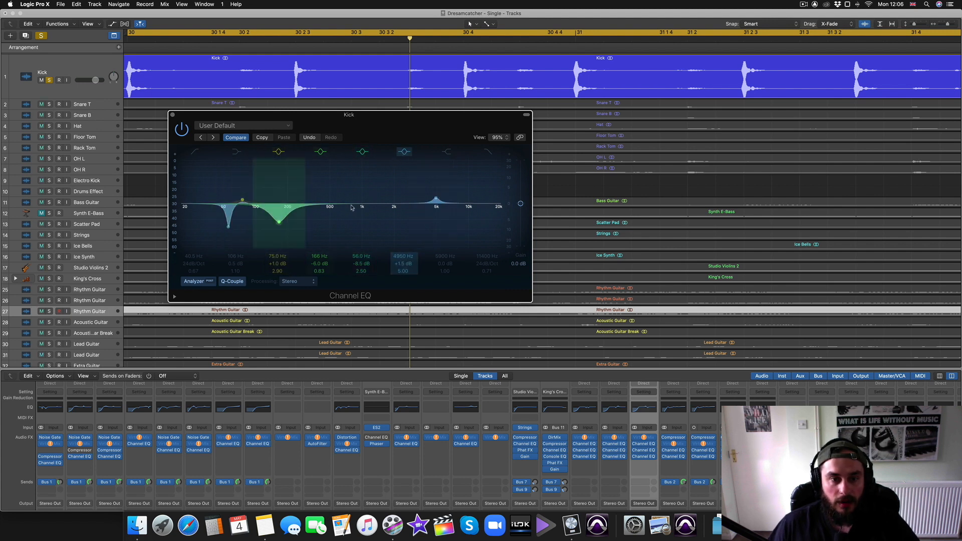
# - Try a narrow boost with the Kick EQ's fourth band at about 290 Hz, +5.0 dB and Q 5.00
pyautogui.moveTo(280, 223); pyautogui.dragTo(304, 188)
pyautogui.moveTo(319, 271); pyautogui.dragTo(319, 238)
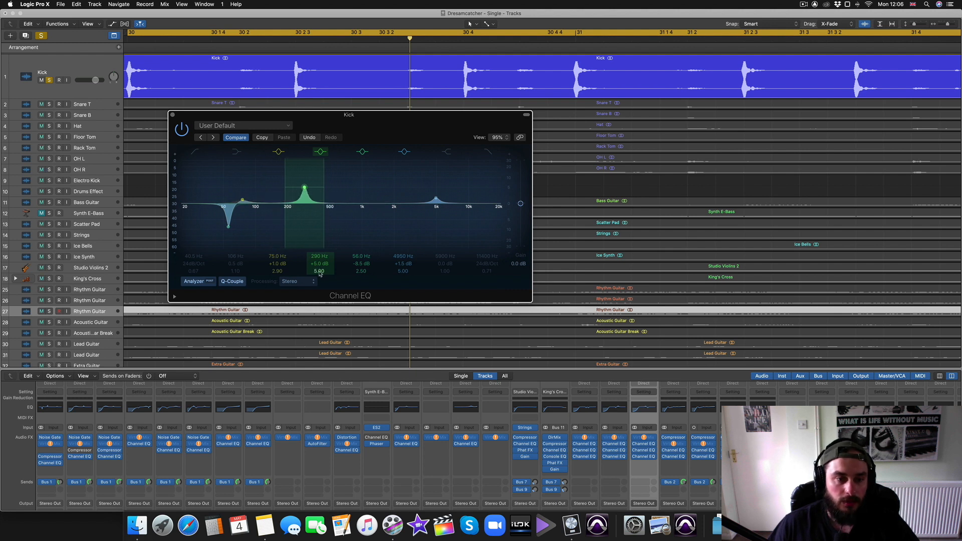
pyautogui.moveTo(305, 188)
pyautogui.mouseDown()
pyautogui.moveTo(305, 173)
pyautogui.moveTo(300, 231)
pyautogui.moveTo(310, 178)
pyautogui.mouseUp()
# - Reset the bell bands of the Kick's Channel EQ to their default frequency, gain and Q
pyautogui.keyDown('alt'); pyautogui.click(309, 177); pyautogui.keyUp('alt')
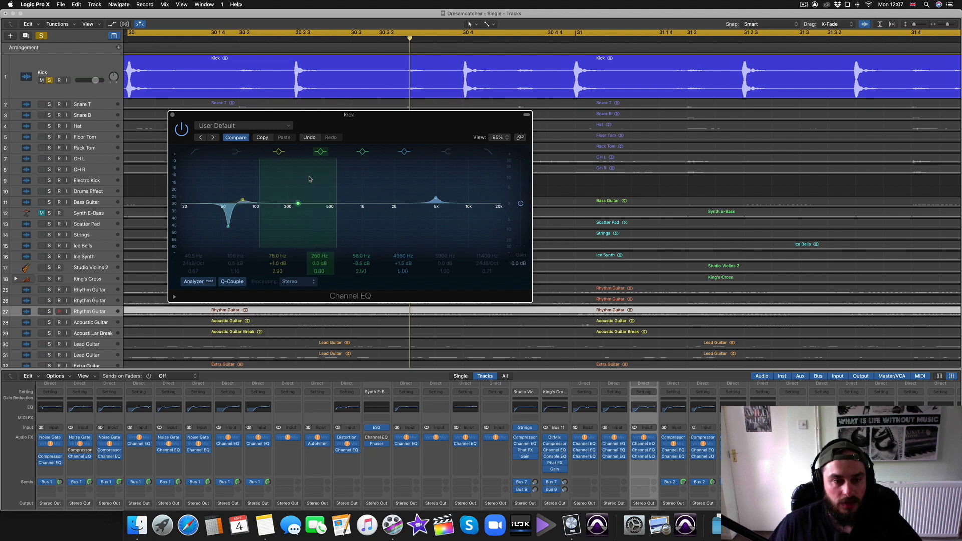
pyautogui.keyDown('alt'); pyautogui.click(241, 197); pyautogui.keyUp('alt')
pyautogui.keyDown('alt'); pyautogui.click(228, 227); pyautogui.keyUp('alt')
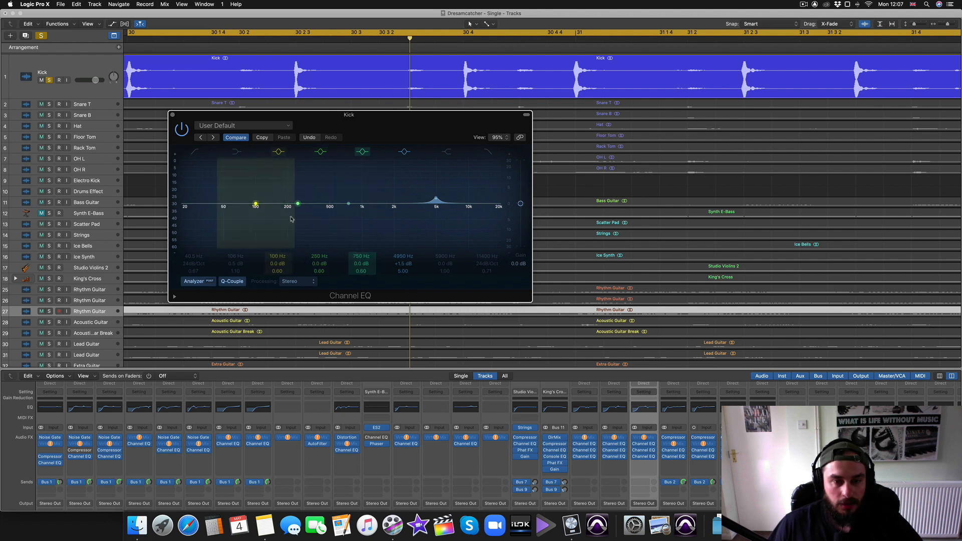
pyautogui.keyDown('alt'); pyautogui.click(438, 203); pyautogui.keyUp('alt')
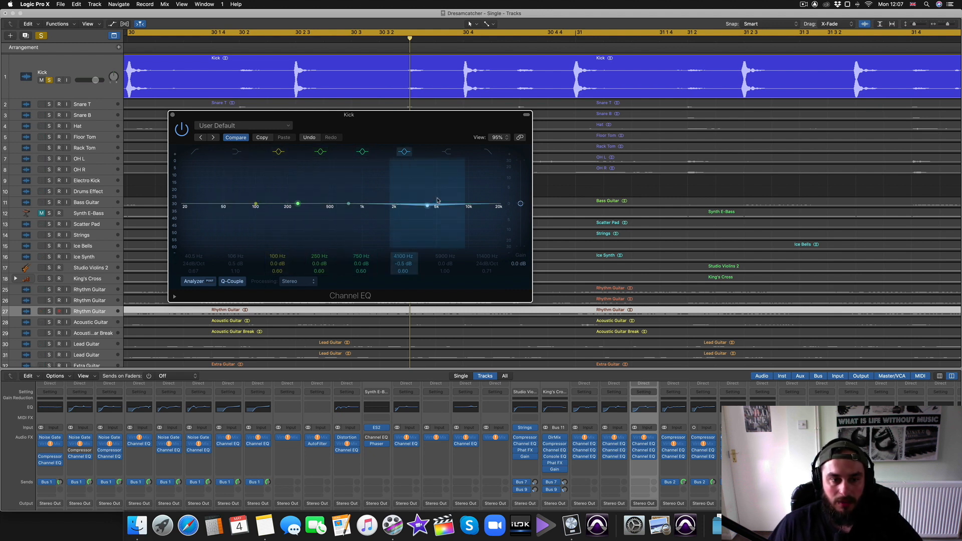
# - Enable the low cut filter in the Kick's Channel EQ and set it to 33.5 Hz
pyautogui.click(191, 150)
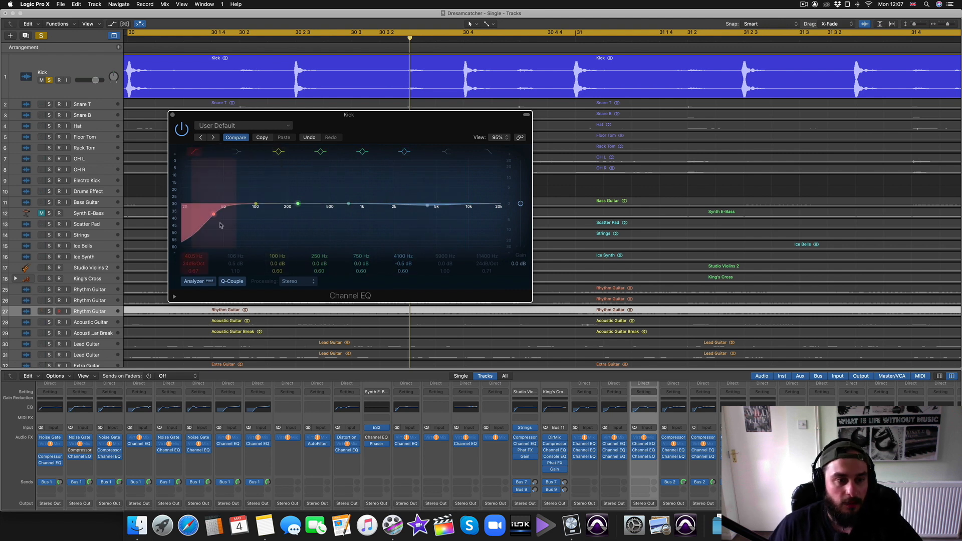
pyautogui.moveTo(211, 216); pyautogui.dragTo(211, 217)
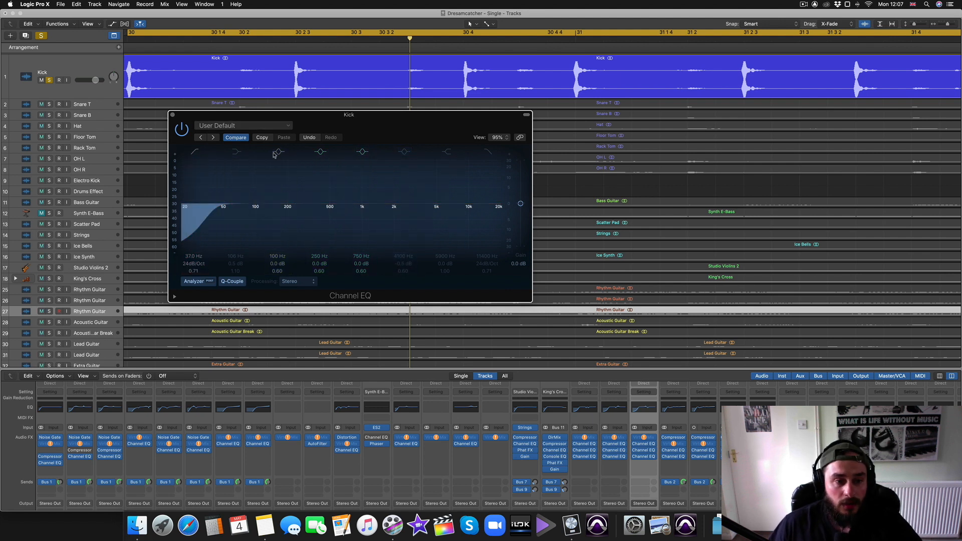
pyautogui.moveTo(210, 217); pyautogui.dragTo(205, 216)
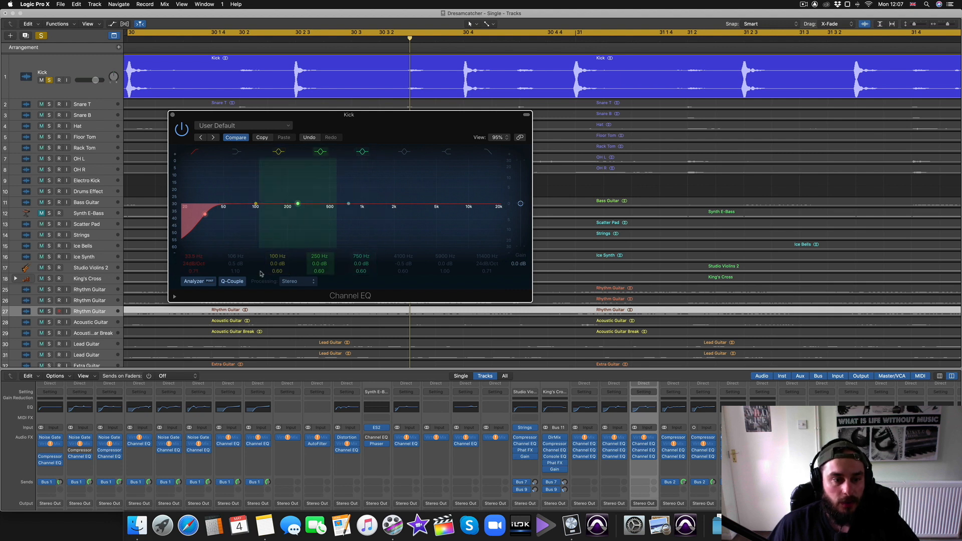
# - Set the Kick EQ's third band to 78.0 Hz with 0.0 dB gain and Q 2.90
pyautogui.moveTo(256, 206); pyautogui.dragTo(243, 197)
pyautogui.moveTo(279, 265); pyautogui.dragTo(276, 257)
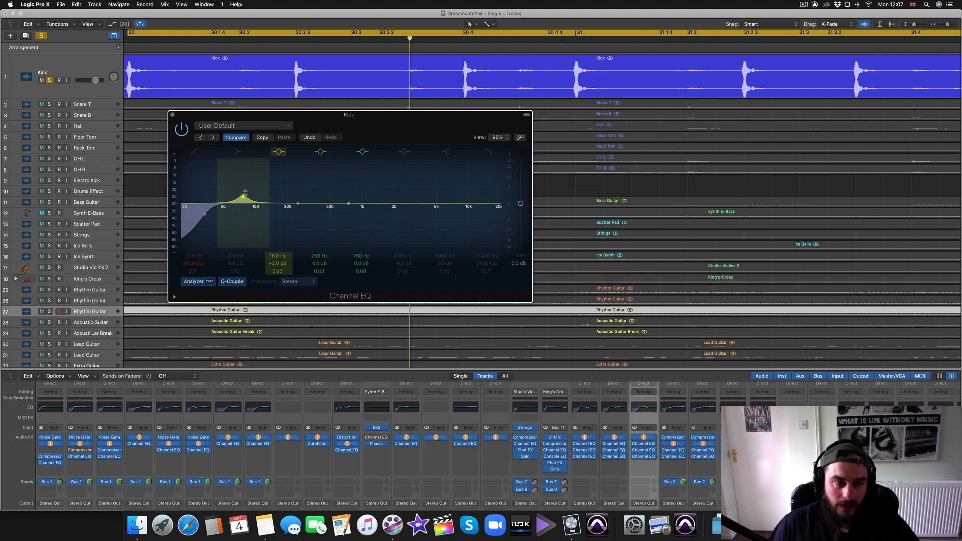
pyautogui.moveTo(243, 198); pyautogui.dragTo(244, 203)
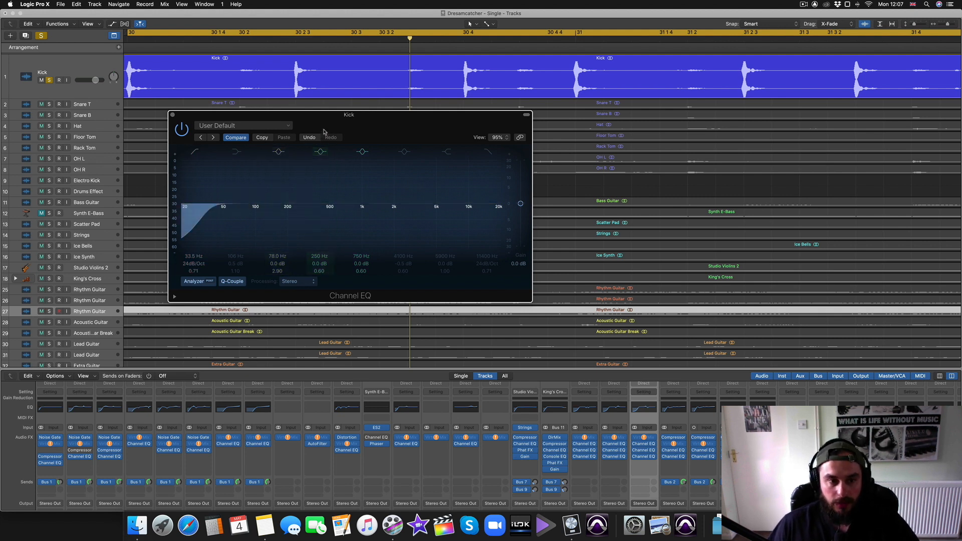
# - Reposition the EQ window, play the Kick loop and boost the third band by 5.0 dB at 72.0 Hz
pyautogui.moveTo(328, 124); pyautogui.dragTo(387, 155)
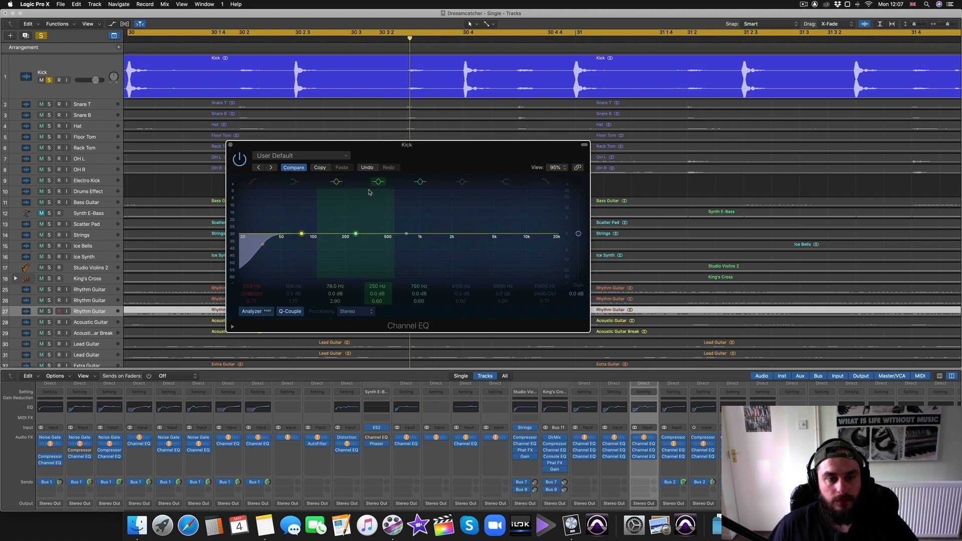
pyautogui.press('space')
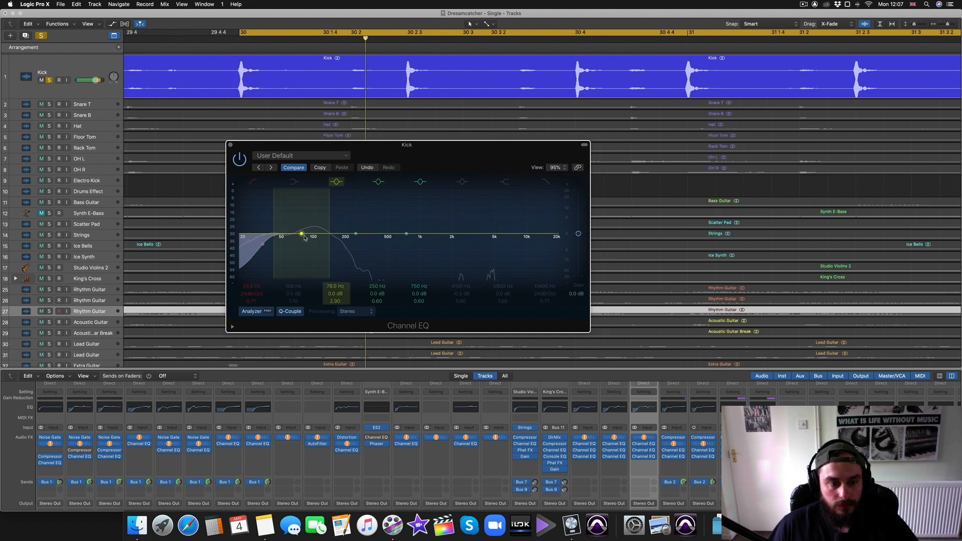
pyautogui.moveTo(301, 235); pyautogui.dragTo(298, 216)
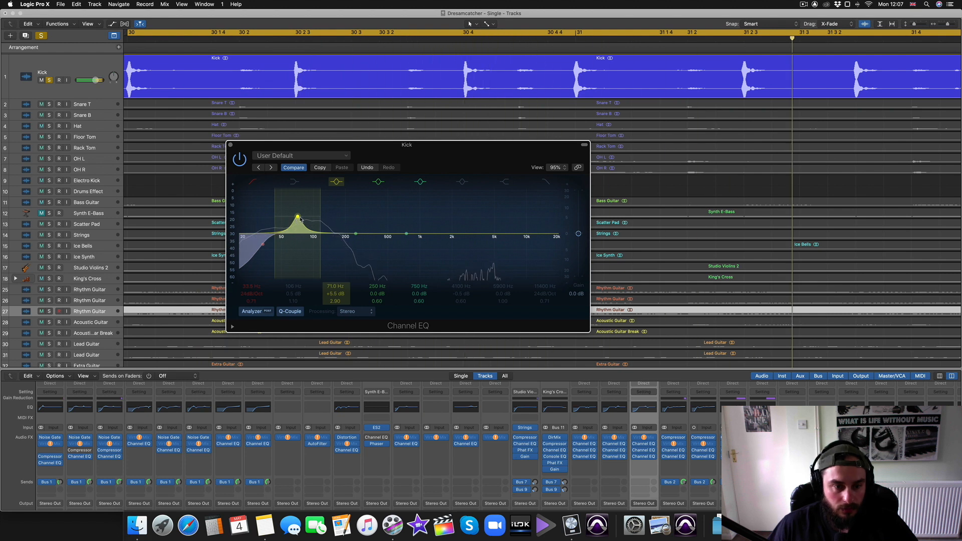
pyautogui.moveTo(300, 219)
pyautogui.mouseDown()
pyautogui.moveTo(299, 232)
pyautogui.moveTo(300, 212)
pyautogui.moveTo(307, 217)
pyautogui.mouseUp()
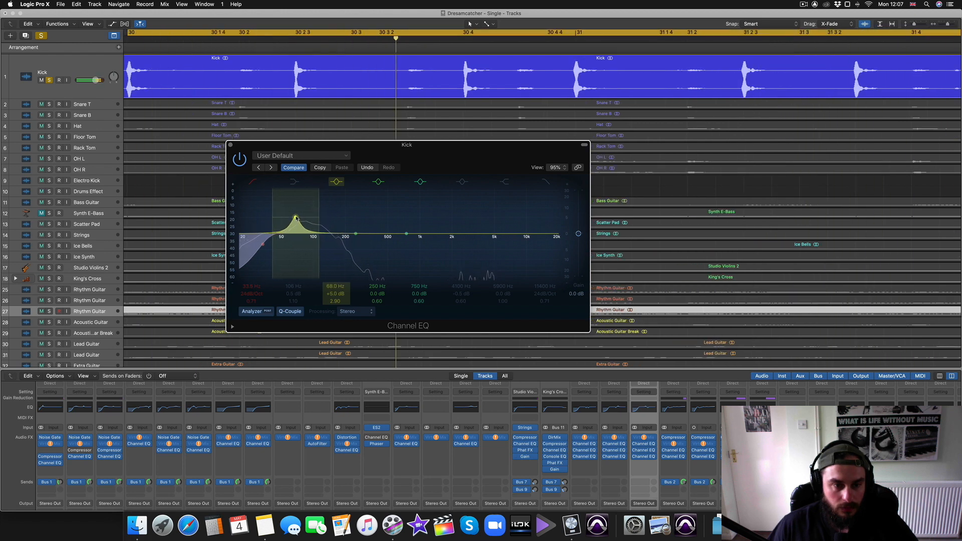
pyautogui.moveTo(299, 216); pyautogui.dragTo(300, 218)
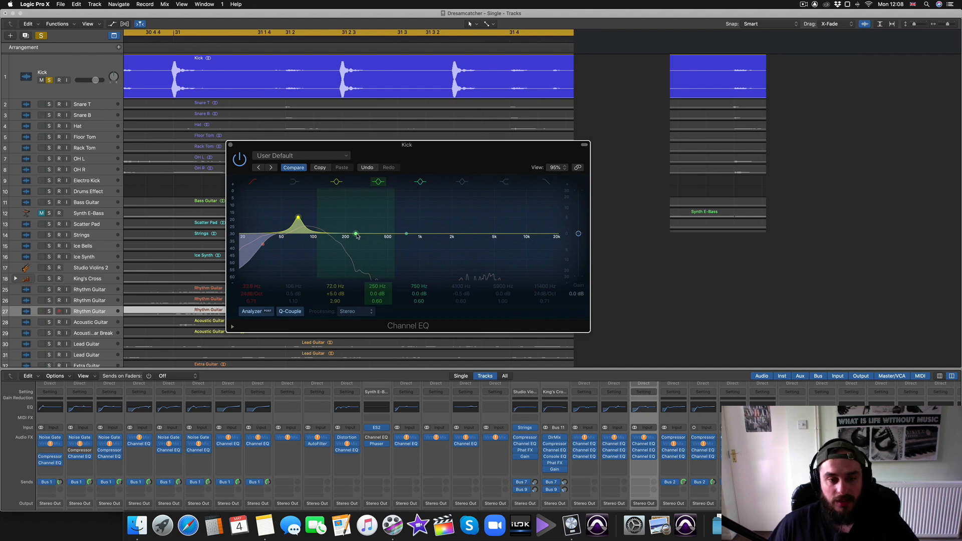
# - Boost the Kick EQ's fourth band by 4.0 dB at 122 Hz with Q 4.80 while playing the Kick
pyautogui.moveTo(357, 236); pyautogui.dragTo(325, 236)
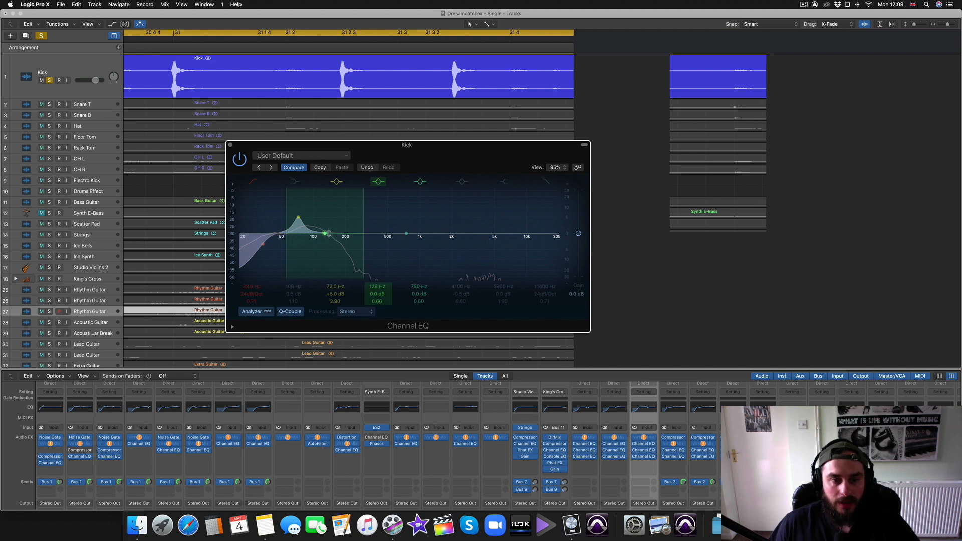
pyautogui.moveTo(326, 235)
pyautogui.mouseDown()
pyautogui.moveTo(326, 226)
pyautogui.moveTo(334, 233)
pyautogui.mouseUp()
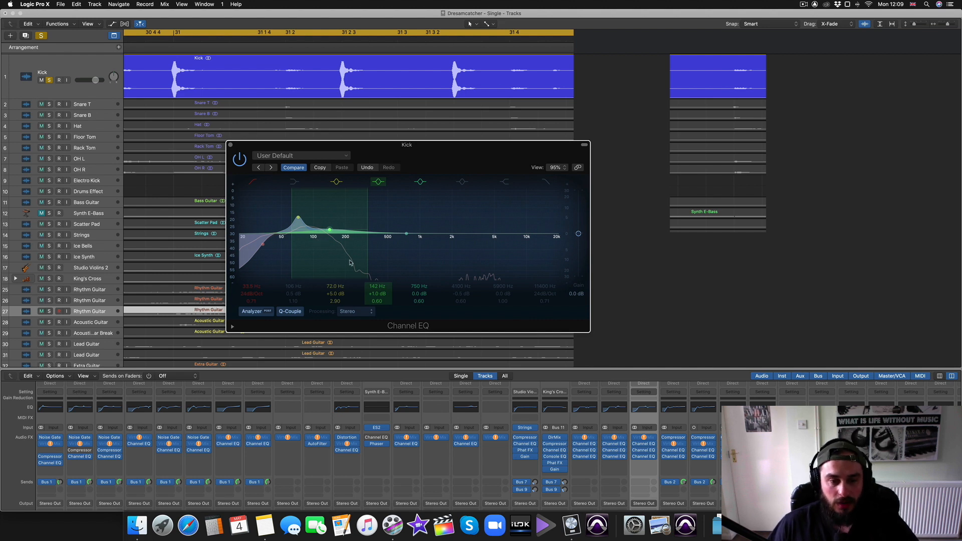
pyautogui.moveTo(377, 301); pyautogui.dragTo(330, 234)
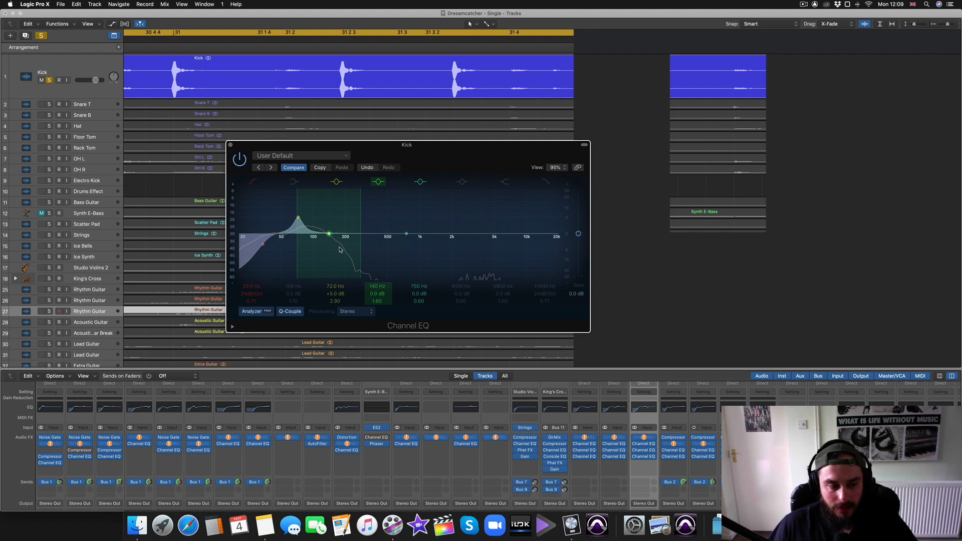
pyautogui.moveTo(334, 253); pyautogui.dragTo(334, 240)
pyautogui.press('space')
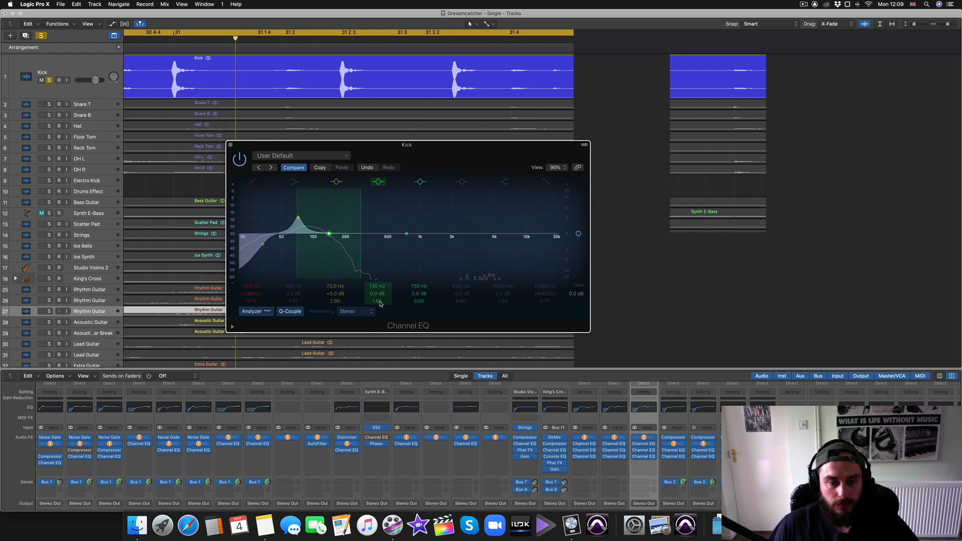
pyautogui.moveTo(377, 301); pyautogui.dragTo(380, 303)
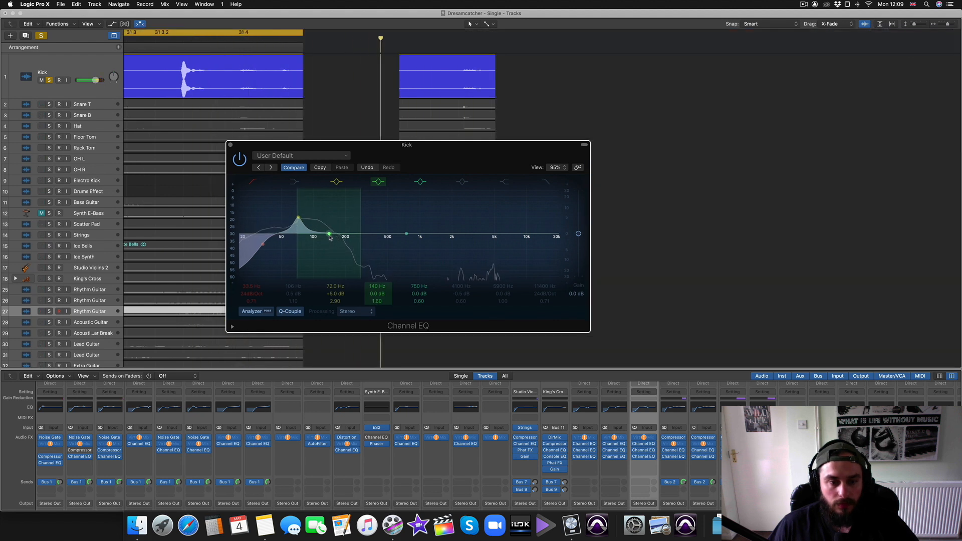
pyautogui.moveTo(329, 234); pyautogui.dragTo(327, 229)
pyautogui.moveTo(384, 303); pyautogui.dragTo(382, 301)
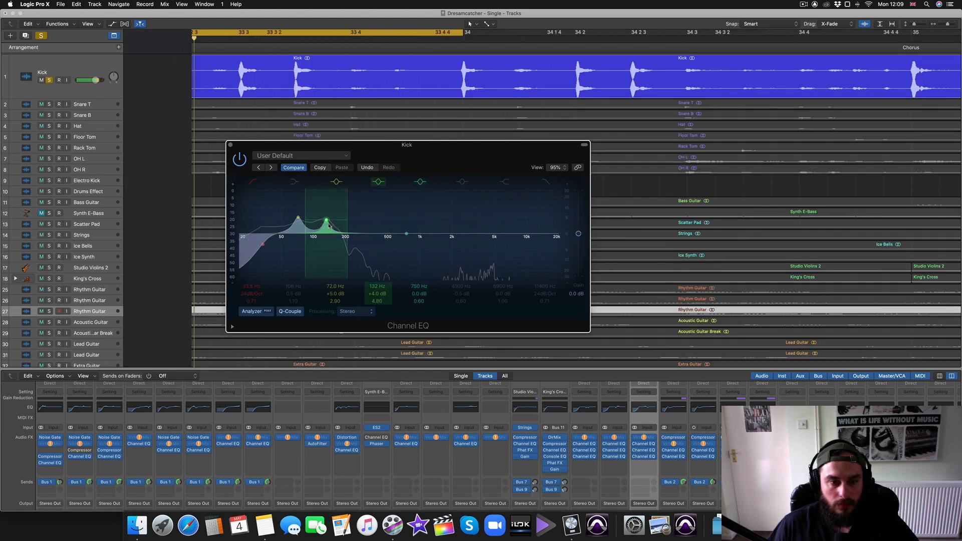
pyautogui.moveTo(327, 224)
pyautogui.mouseDown()
pyautogui.moveTo(343, 223)
pyautogui.moveTo(329, 221)
pyautogui.moveTo(328, 233)
pyautogui.moveTo(323, 222)
pyautogui.mouseUp()
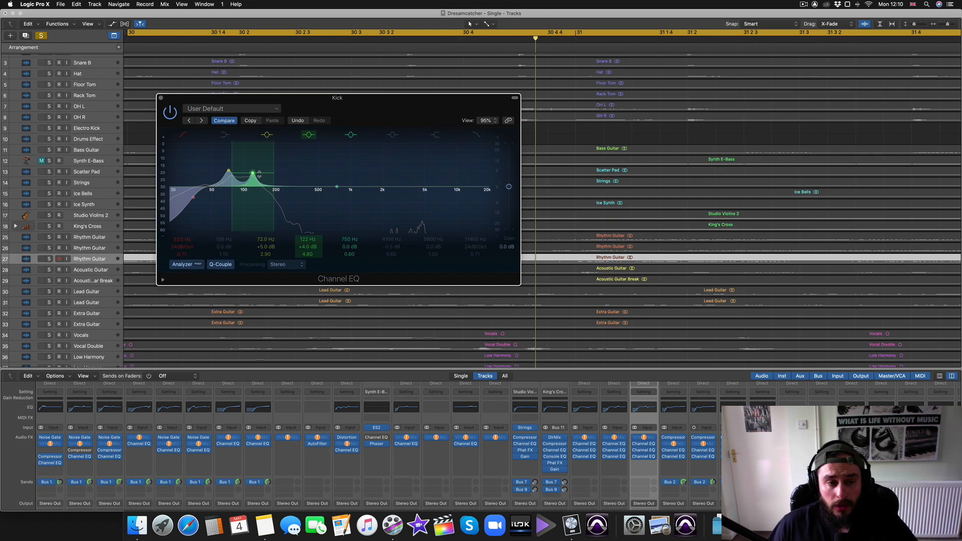
# - Move the Kick EQ window away from the top tracks and bring the Kick track back into view
pyautogui.moveTo(259, 174); pyautogui.dragTo(307, 204)
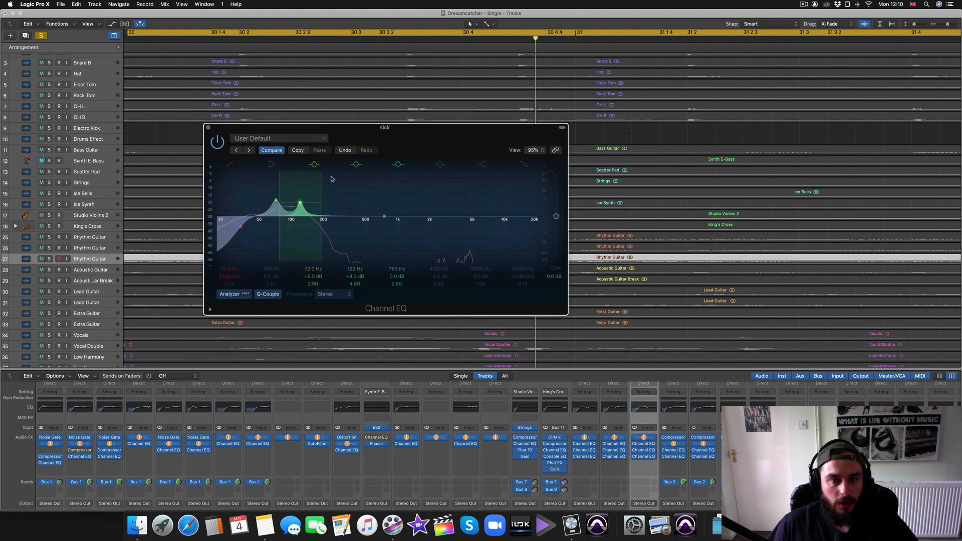
pyautogui.hscroll(-5, 153, 206)
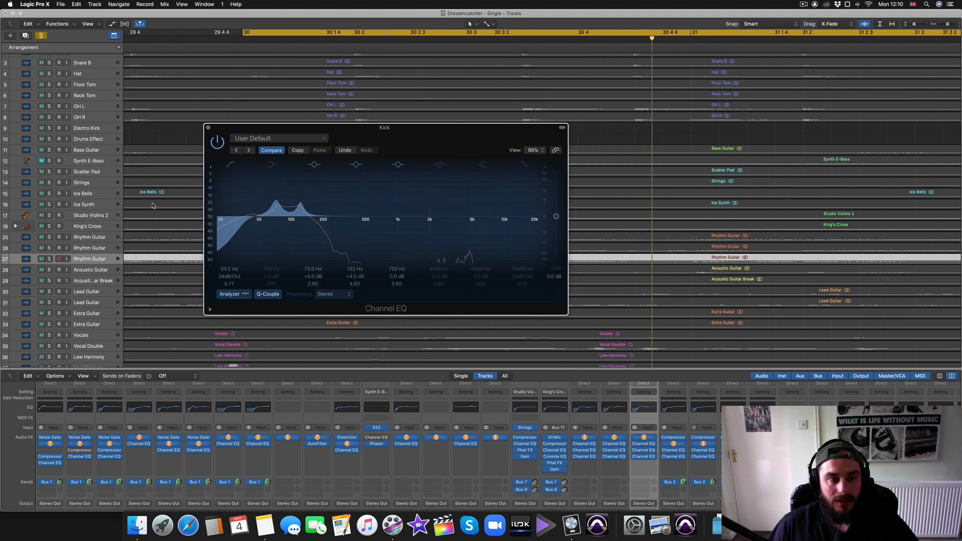
pyautogui.scroll(3, 153, 206)
pyautogui.scroll(-1, 166, 150)
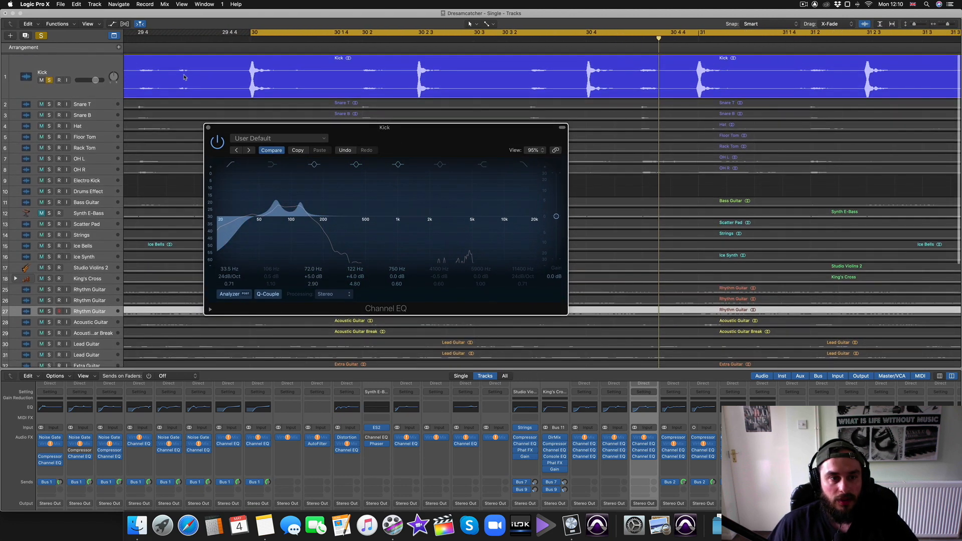
# - Bypass the Kick's Channel EQ during playback and re-enable it to compare the sound with and without it
pyautogui.click(221, 145)
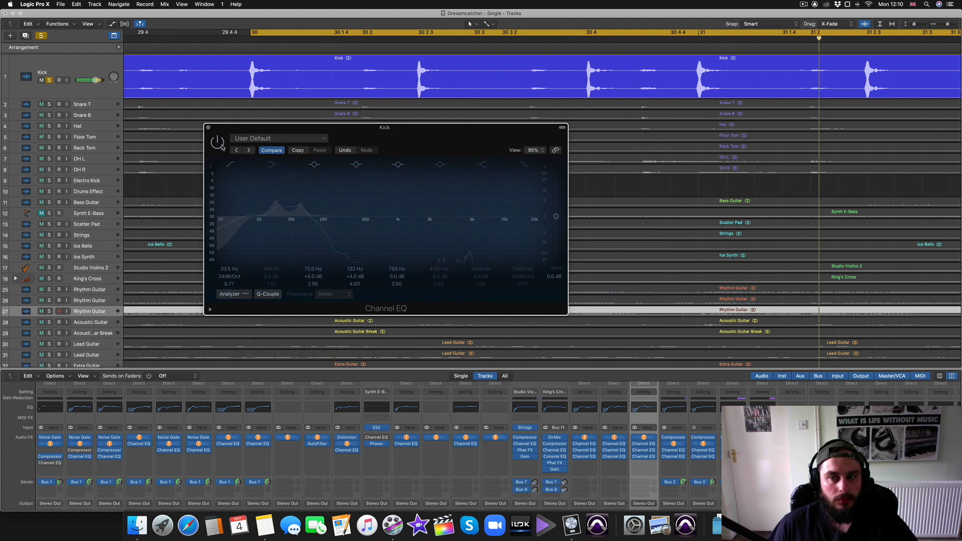
pyautogui.click(222, 147)
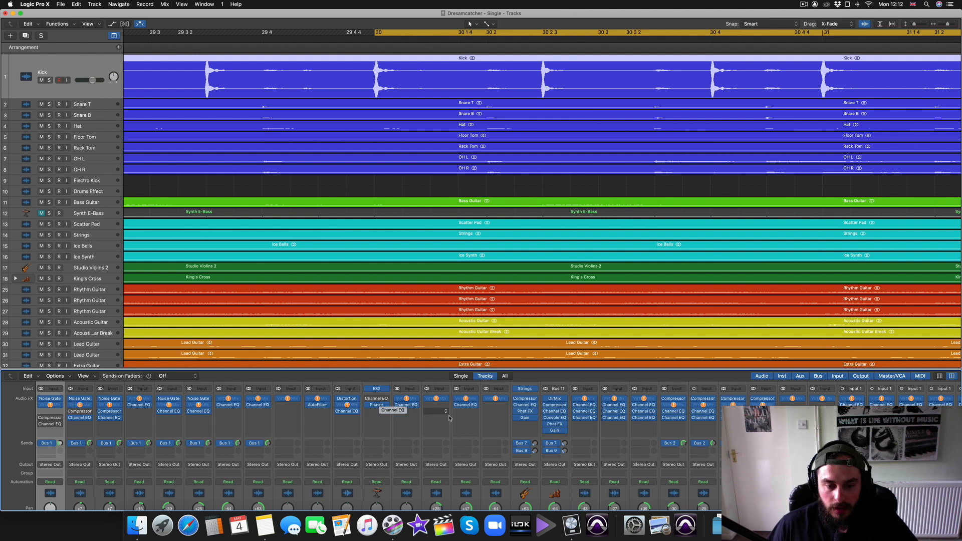
pyautogui.scroll(-5, 396, 408)
pyautogui.scroll(-1, 400, 413)
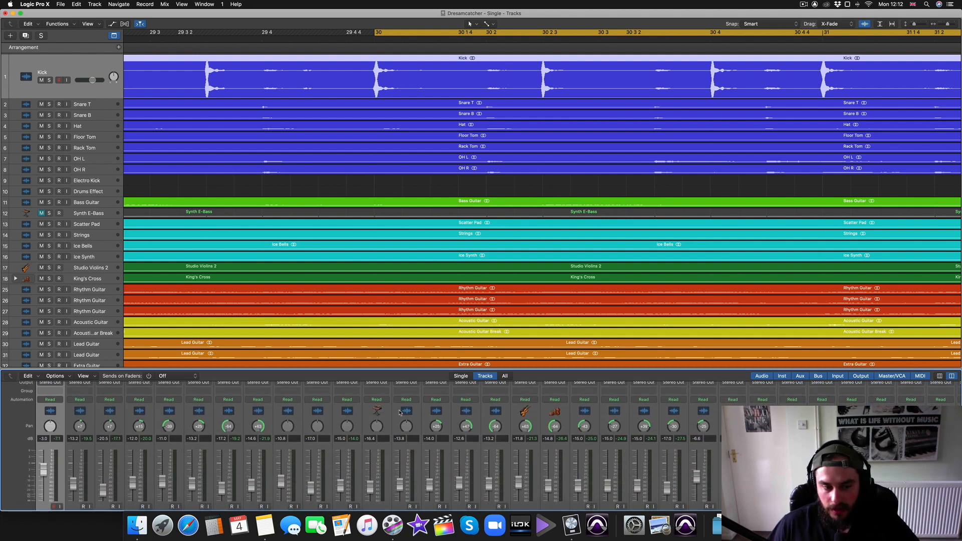
pyautogui.scroll(-3, 400, 413)
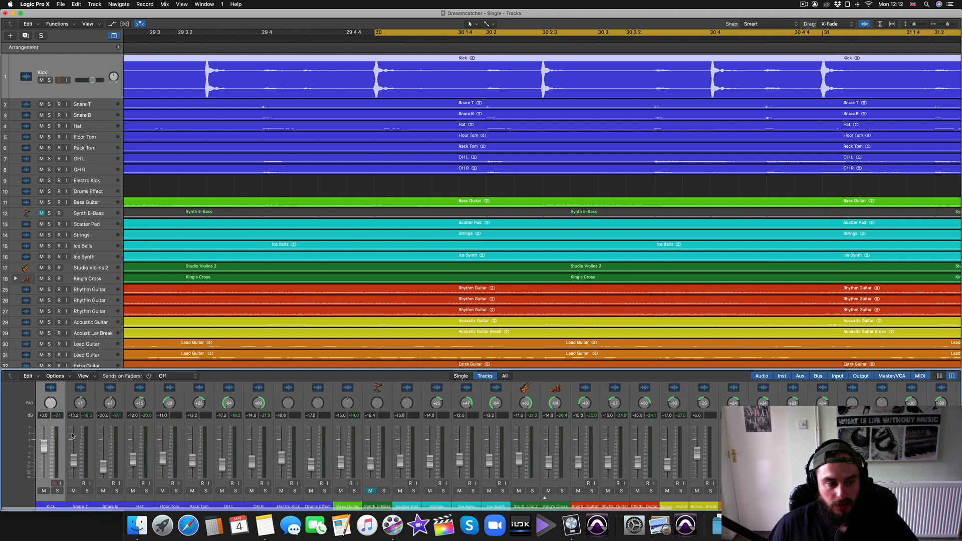
pyautogui.scroll(6, 72, 436)
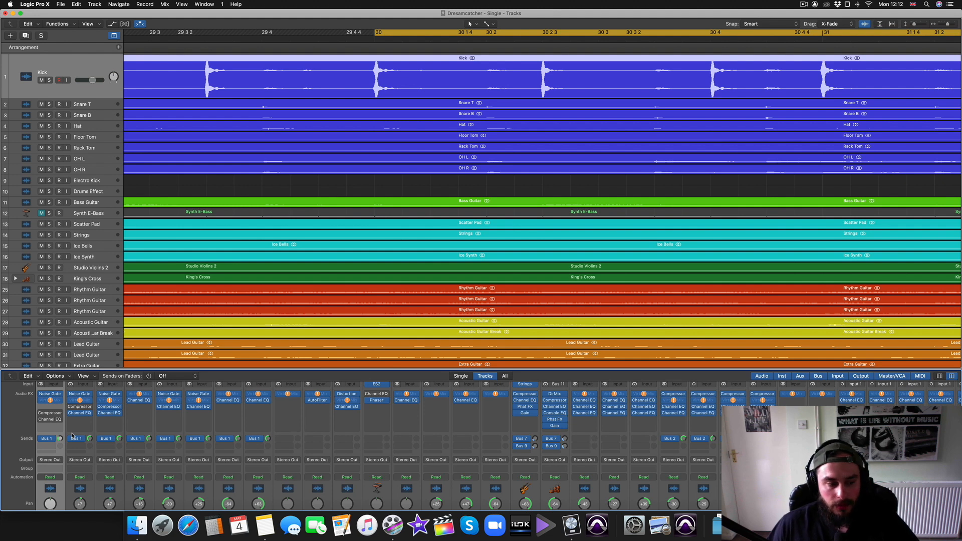
pyautogui.click(50, 414)
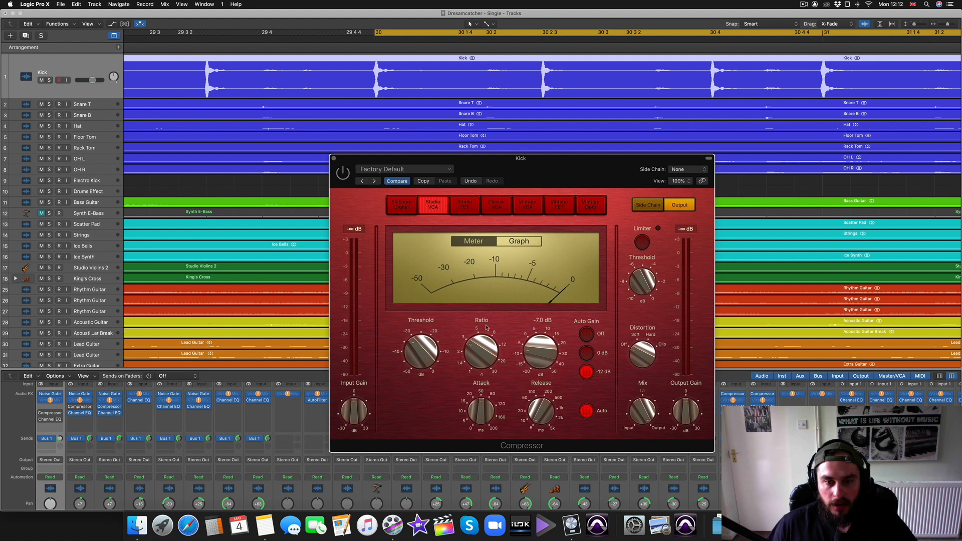
pyautogui.moveTo(537, 330)
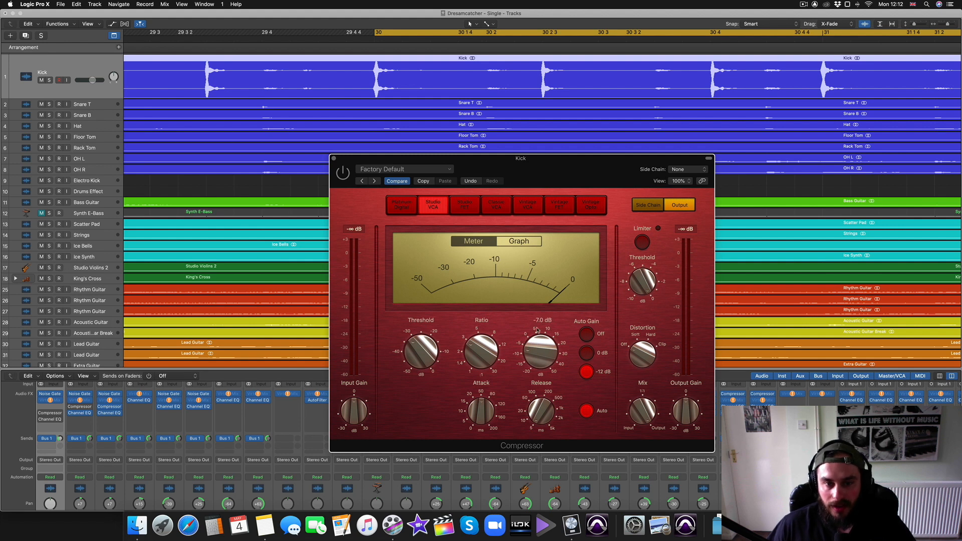
pyautogui.click(334, 159)
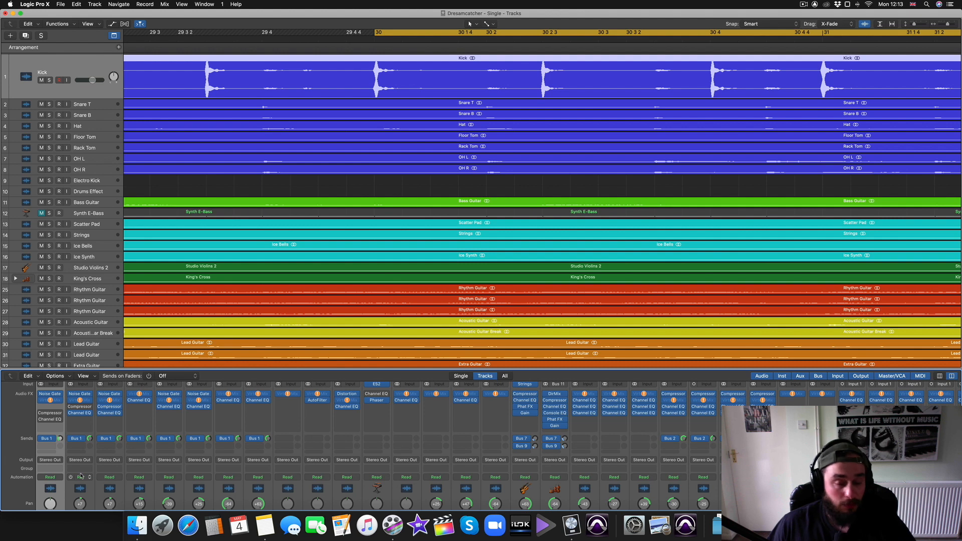
pyautogui.scroll(-5, 80, 476)
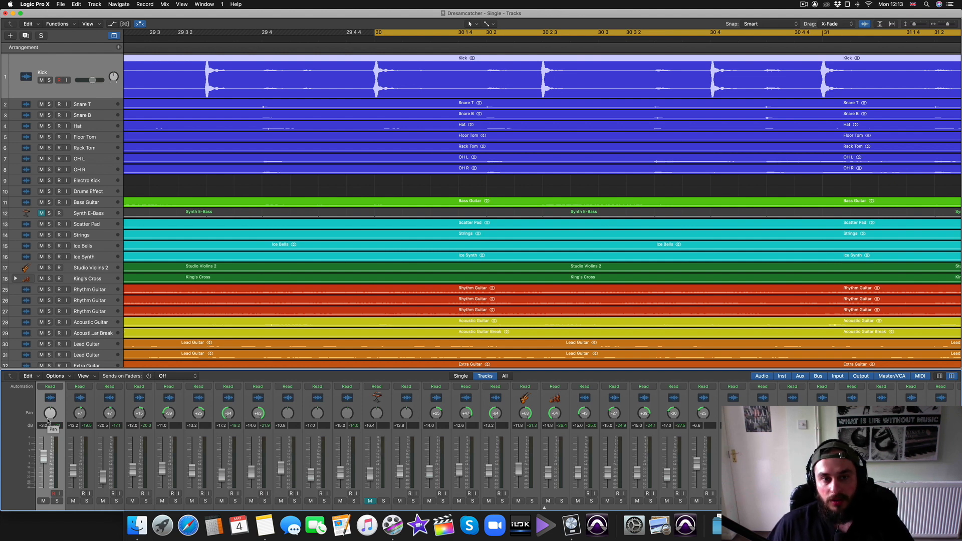
pyautogui.scroll(5, 49, 420)
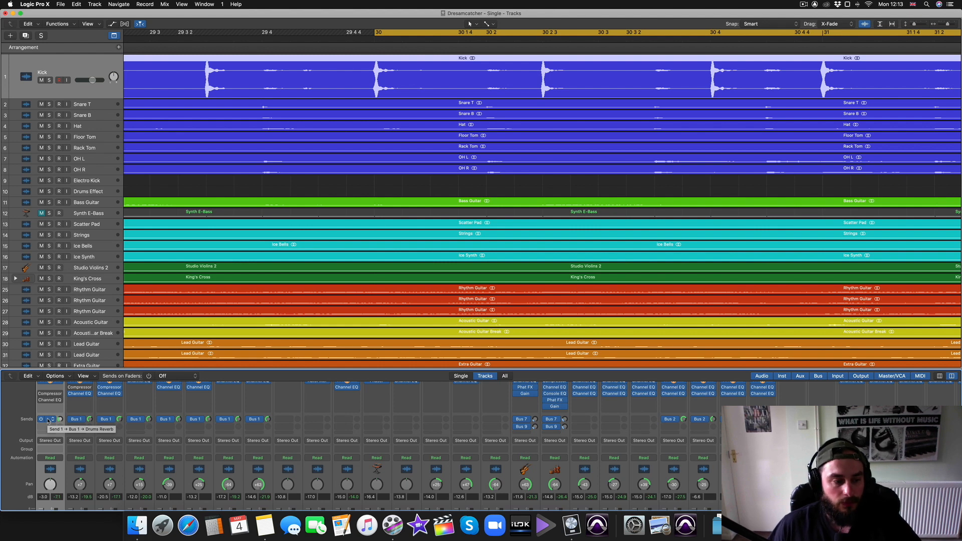
# - Play the full mix and switch the Kick's bypassed Compressor and Channel EQ back on to hear their effect
pyautogui.press('space')
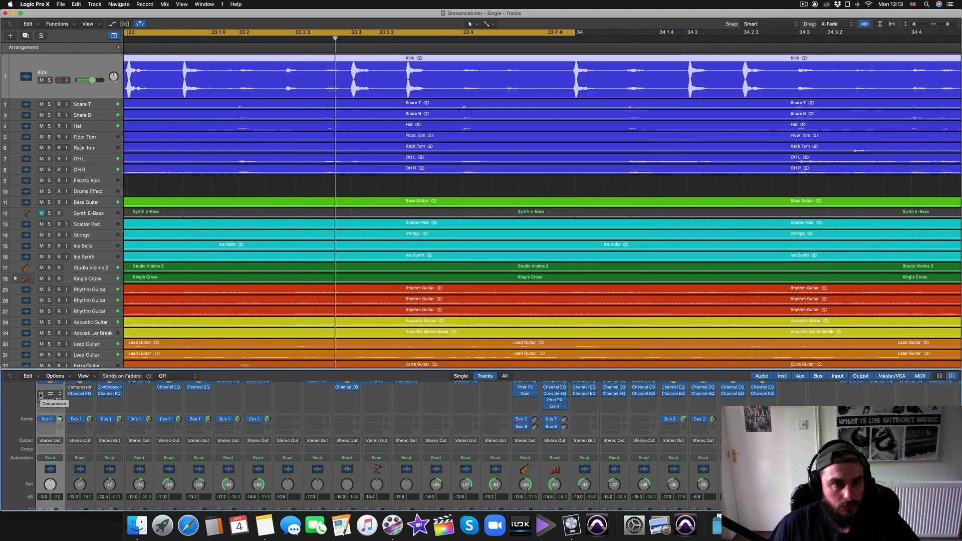
pyautogui.click(43, 401)
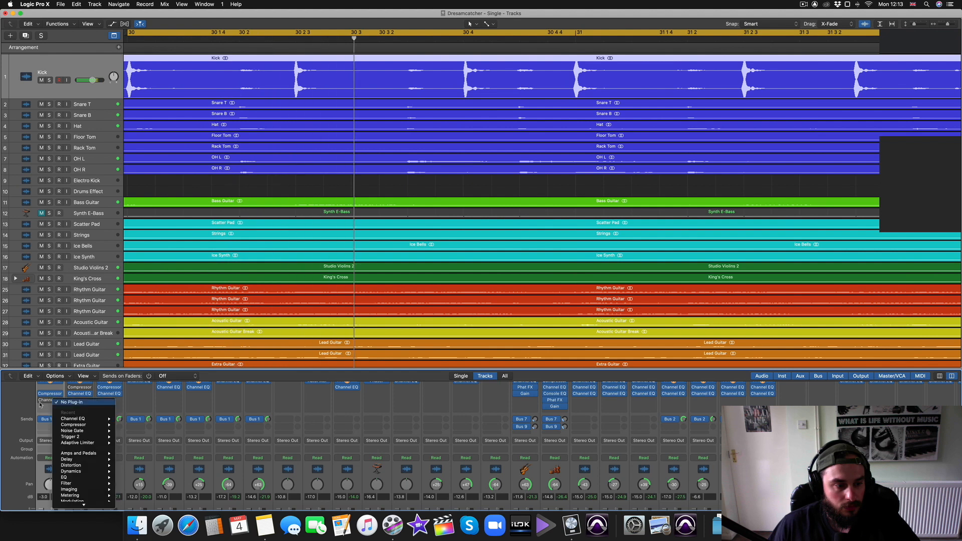
pyautogui.click(42, 402)
pyautogui.click(43, 403)
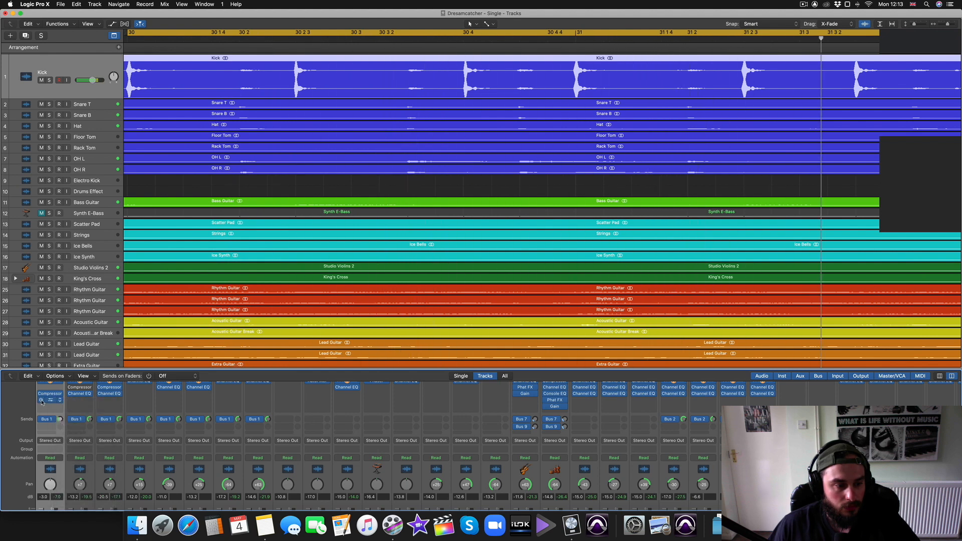